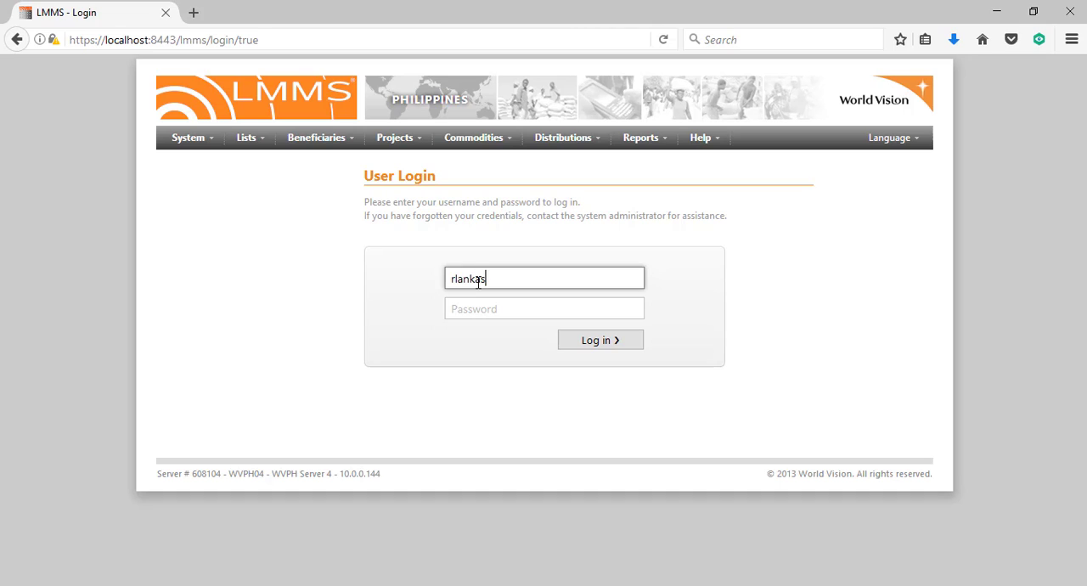
Try to log in with the account password for the username already entered
key("Tab")
type("••••••")
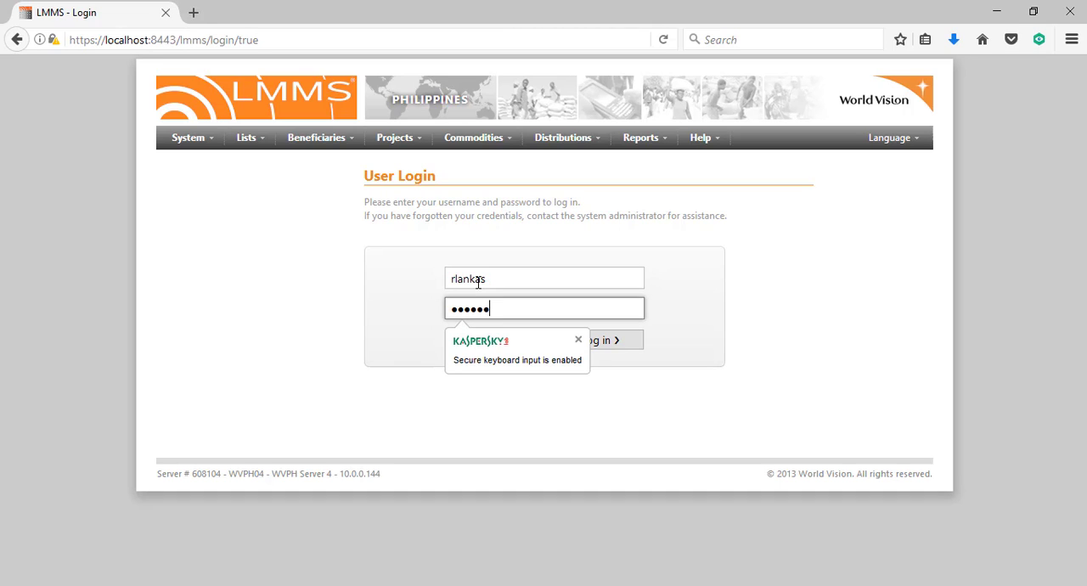
key("Return")
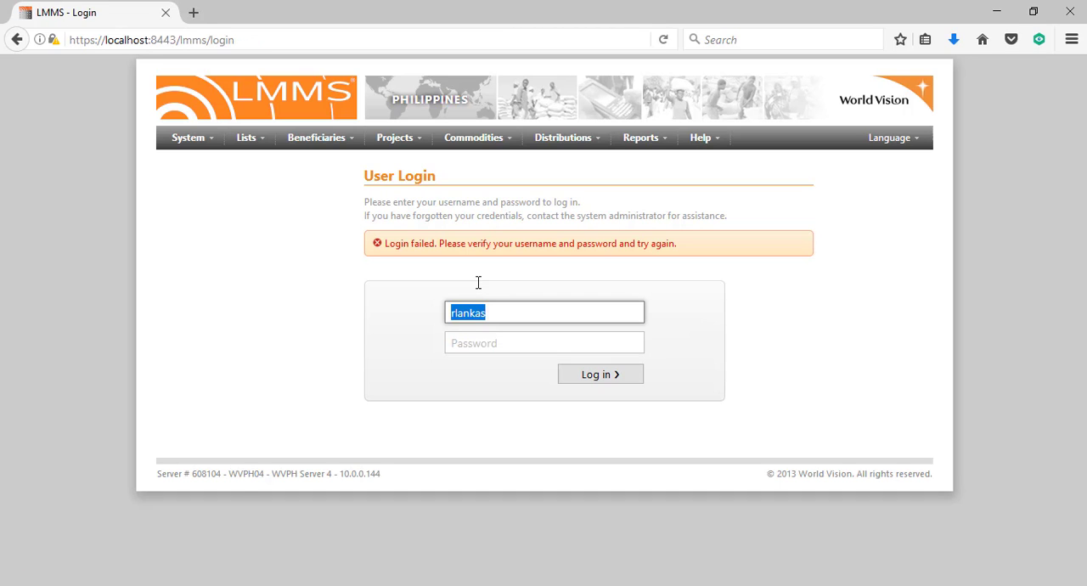
Enter the account password again for the same username and log in
key("Tab")
type("•••••")
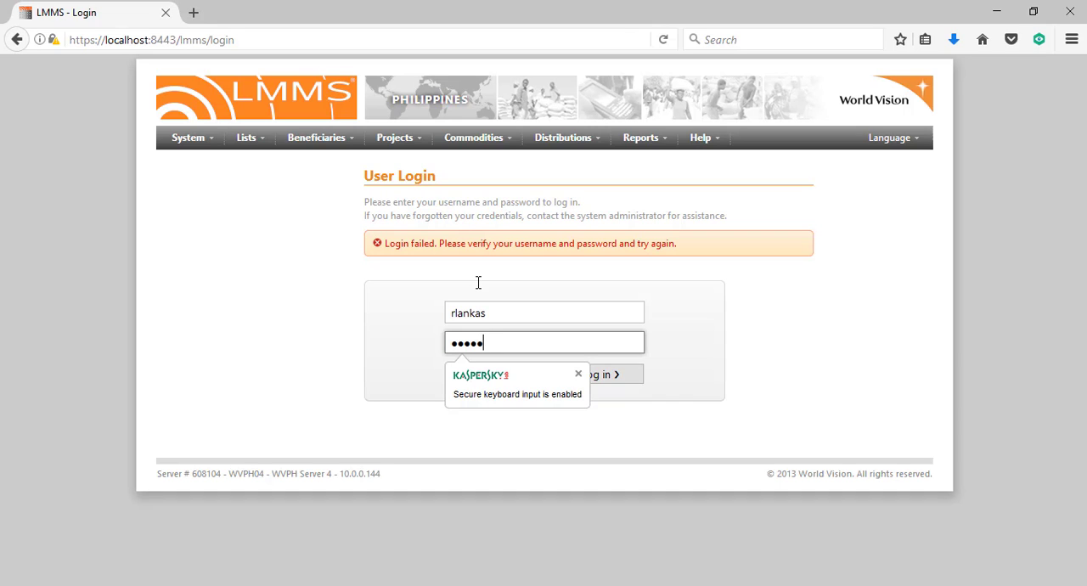
type("••")
key("Return")
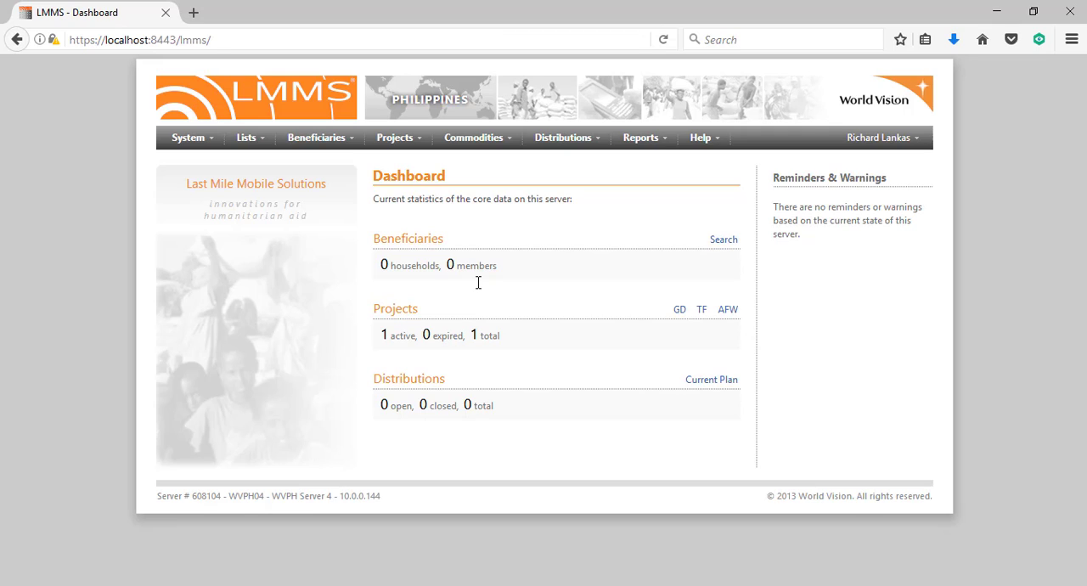
Open the General Distribution project list using the dashboard's GD link and return to the dashboard
left_click(395, 138)
left_click(679, 311)
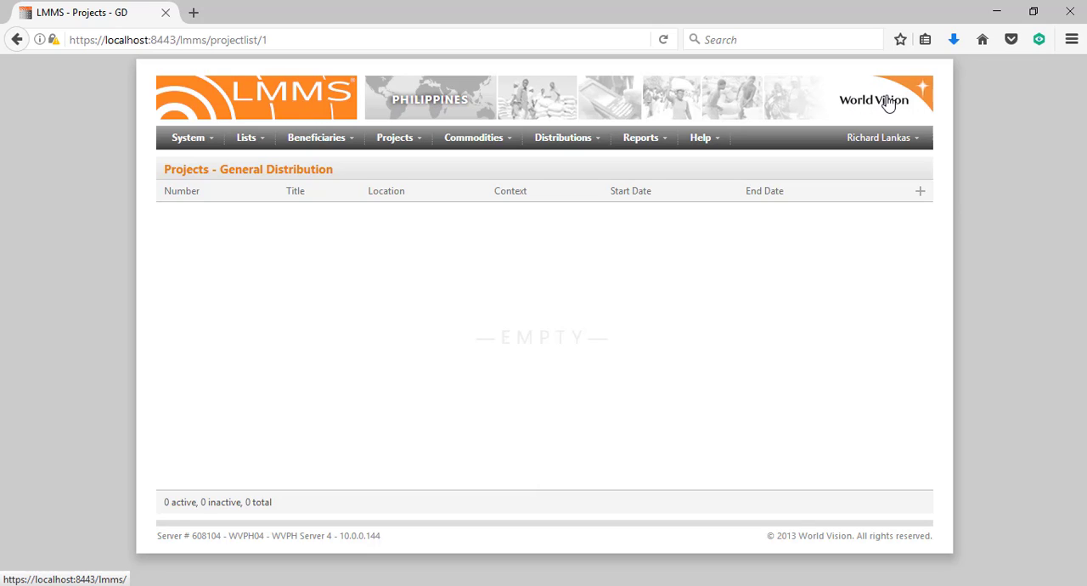
left_click(745, 93)
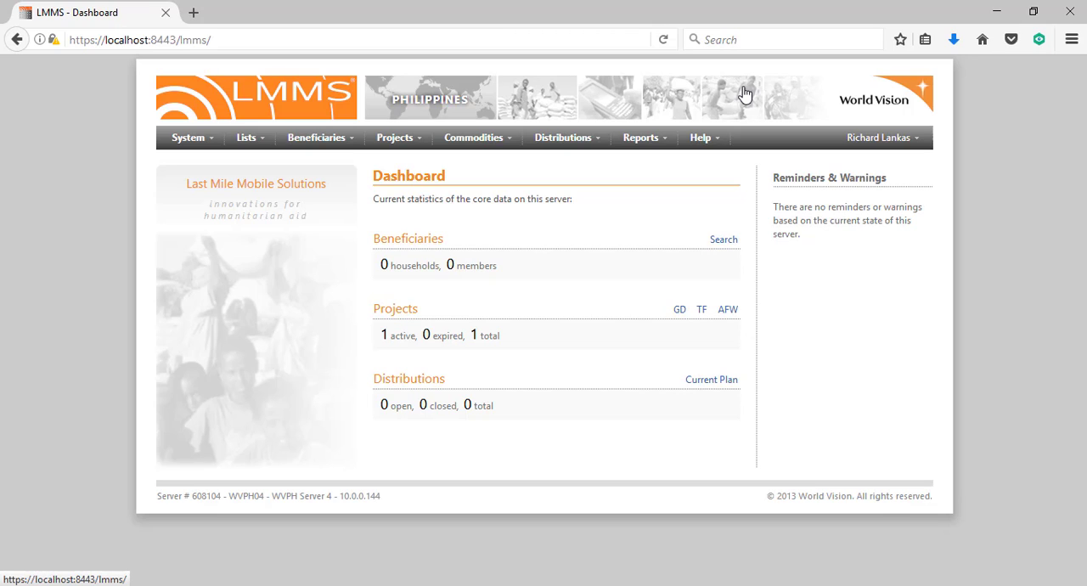
Start a new project in the General Distribution project list
left_click(401, 141)
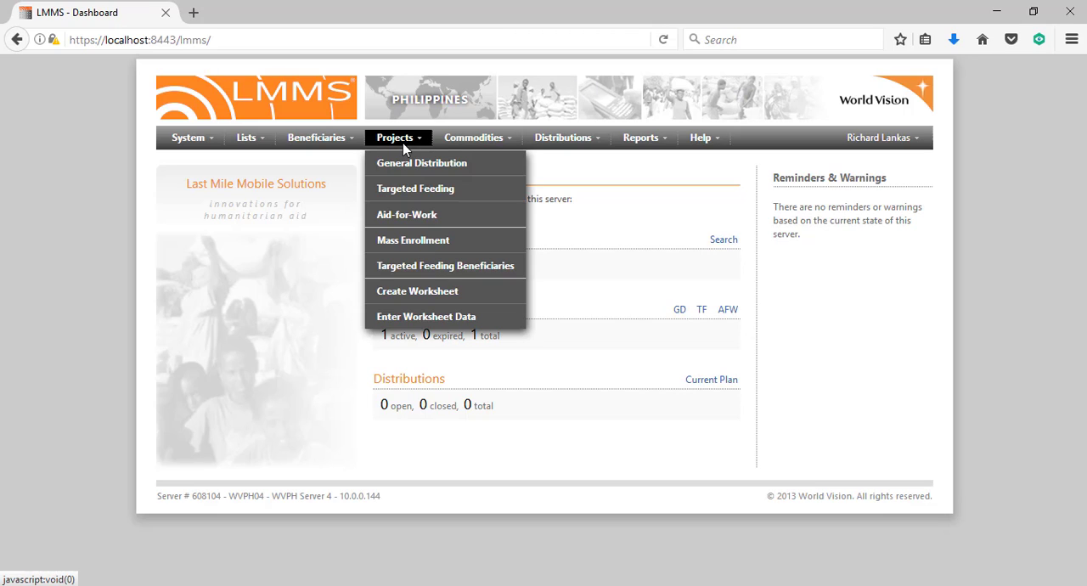
left_click(404, 164)
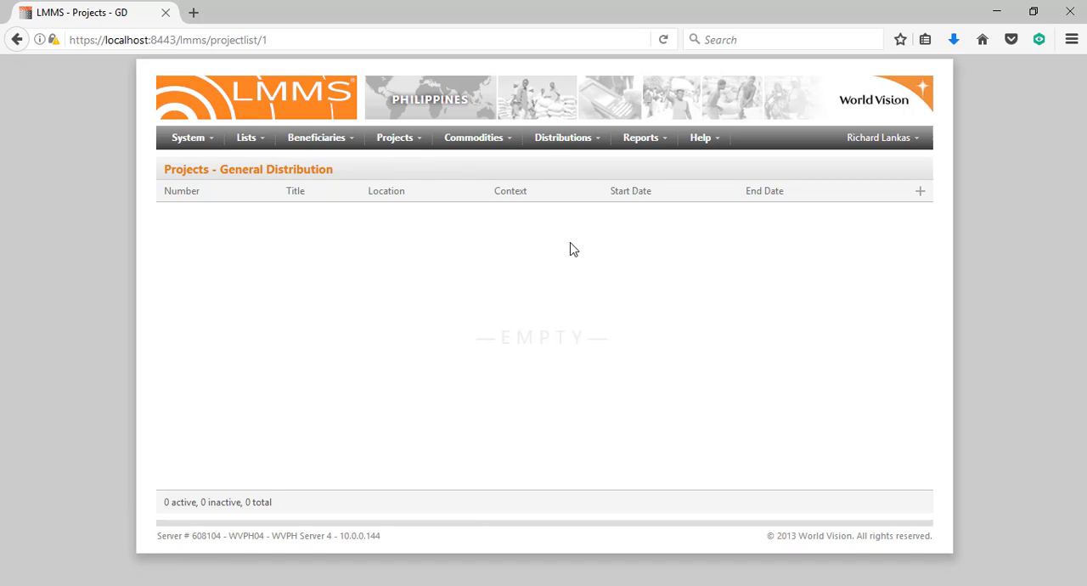
left_click(921, 199)
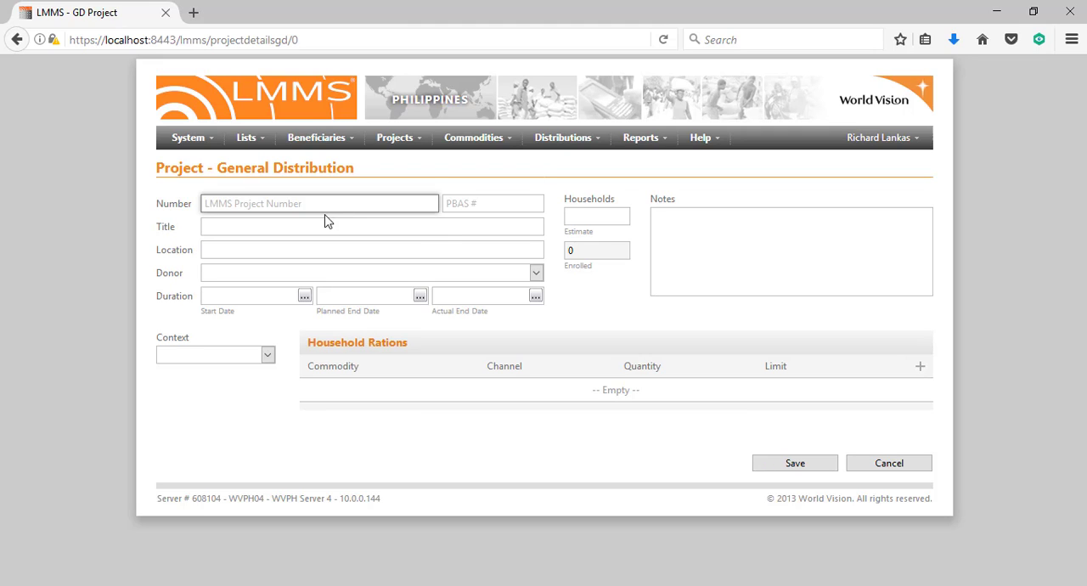
Enter PH-GD/BANTAYAN-02345/2017 as the LMMS project number
type("PH-GD")
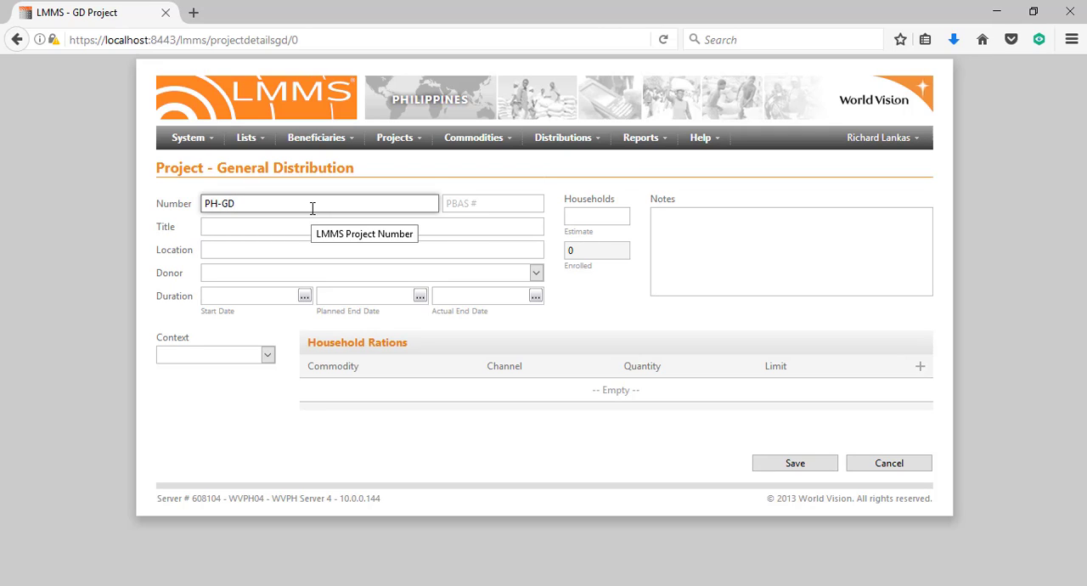
type("/BANTAYAN-02345/2017")
Highlight the location, serial and year parts of the project number one after another
double_click(257, 204)
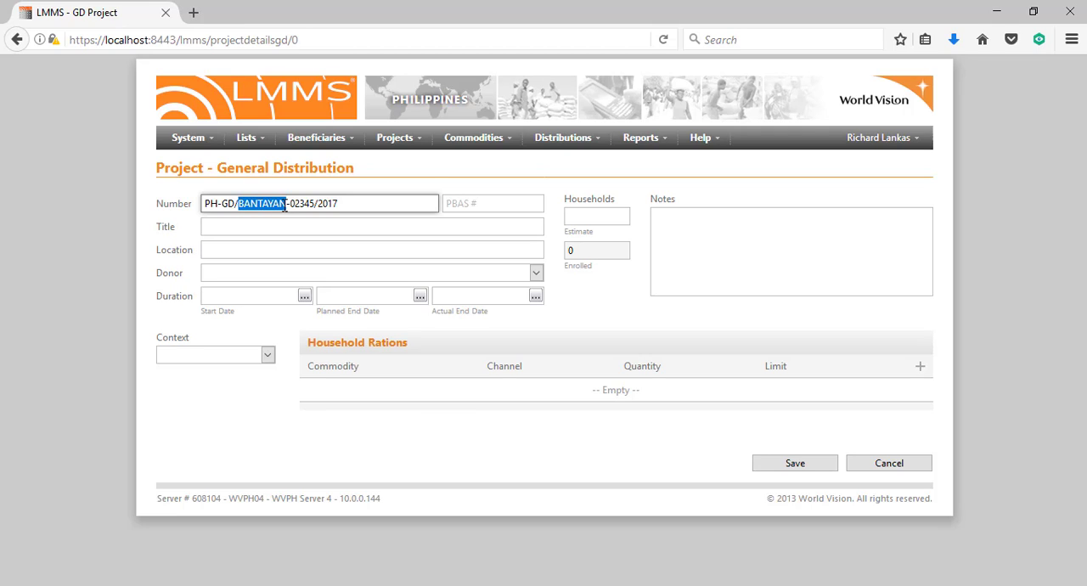
double_click(295, 203)
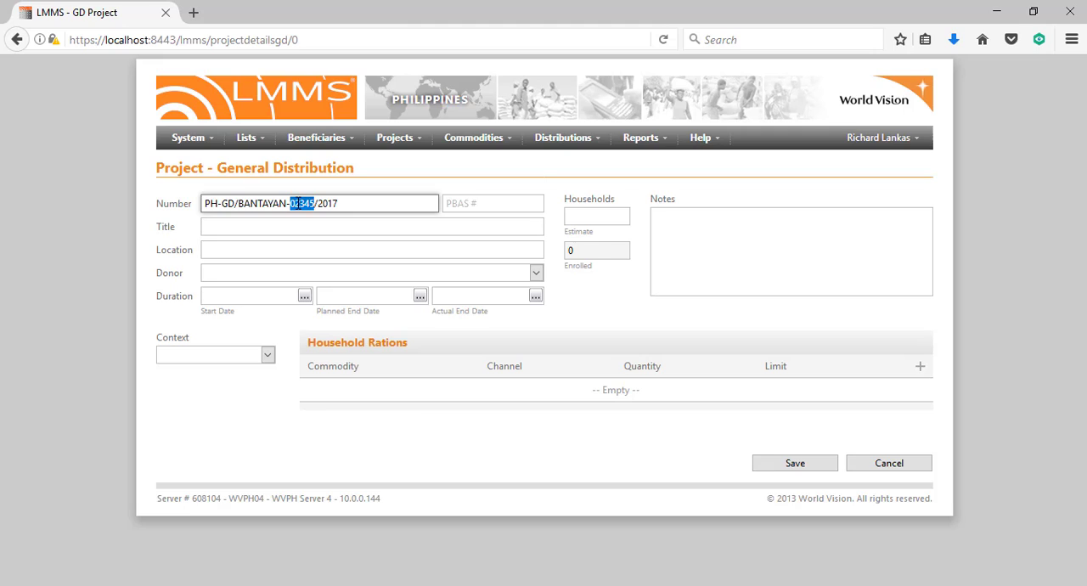
double_click(324, 202)
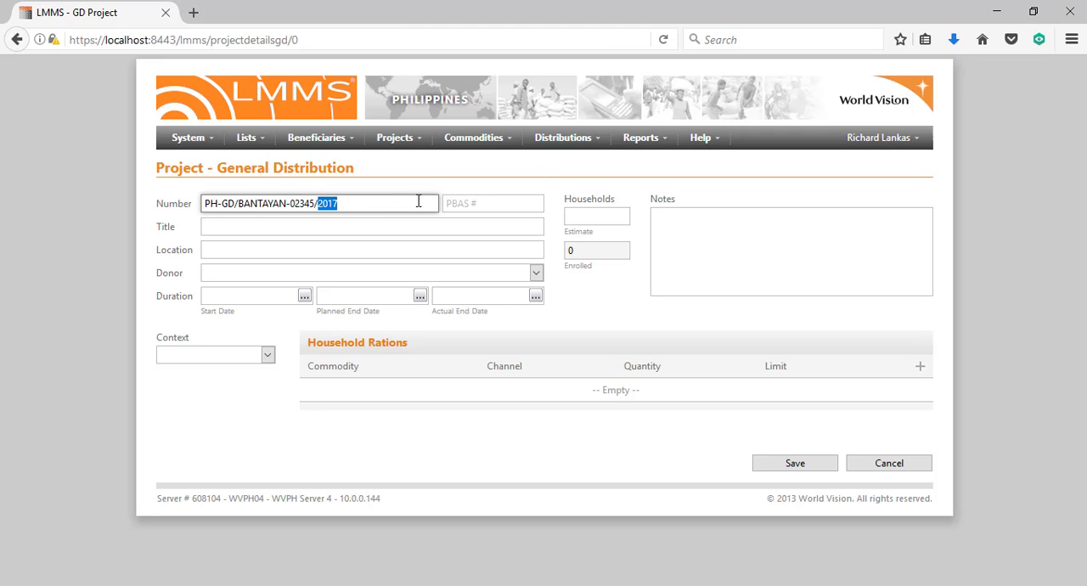
Set the project's PBAS number to 778765
left_click(459, 203)
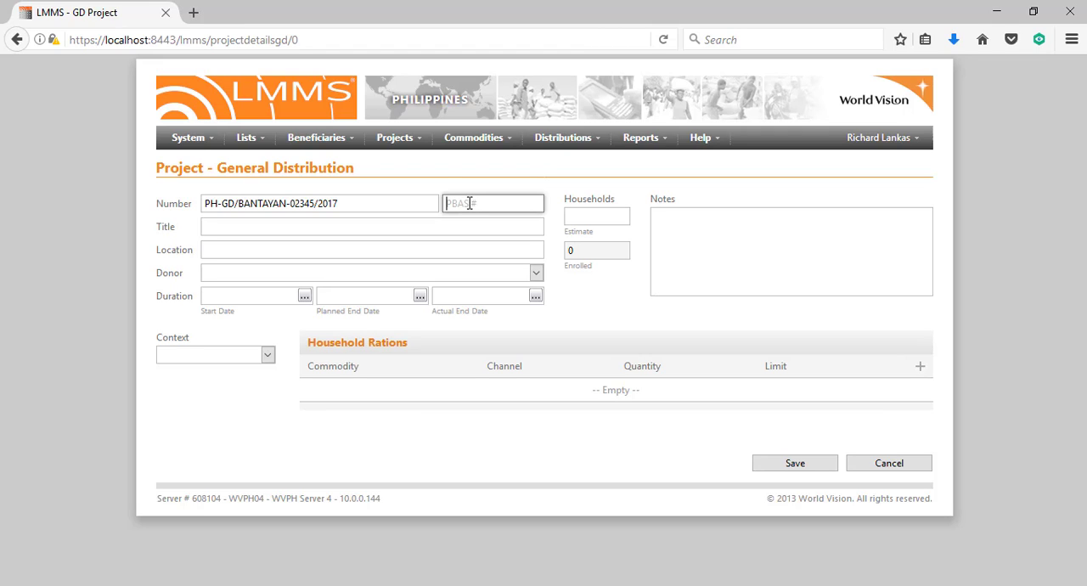
type("778765")
Title the project "Bantayan Vulnerable Group Feeding"
left_click(384, 224)
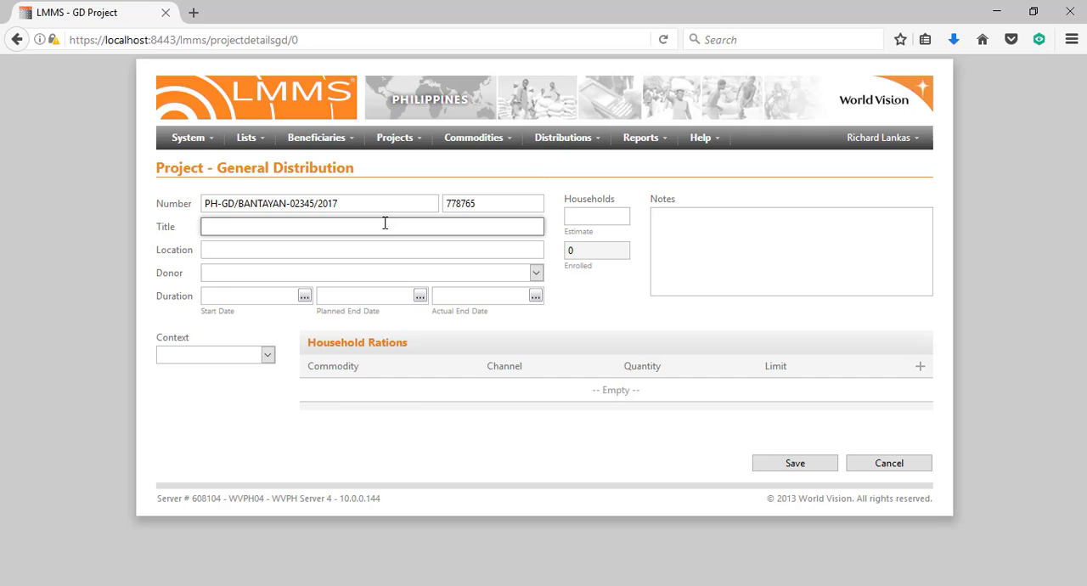
type("Bantayan Vulnerable Grou")
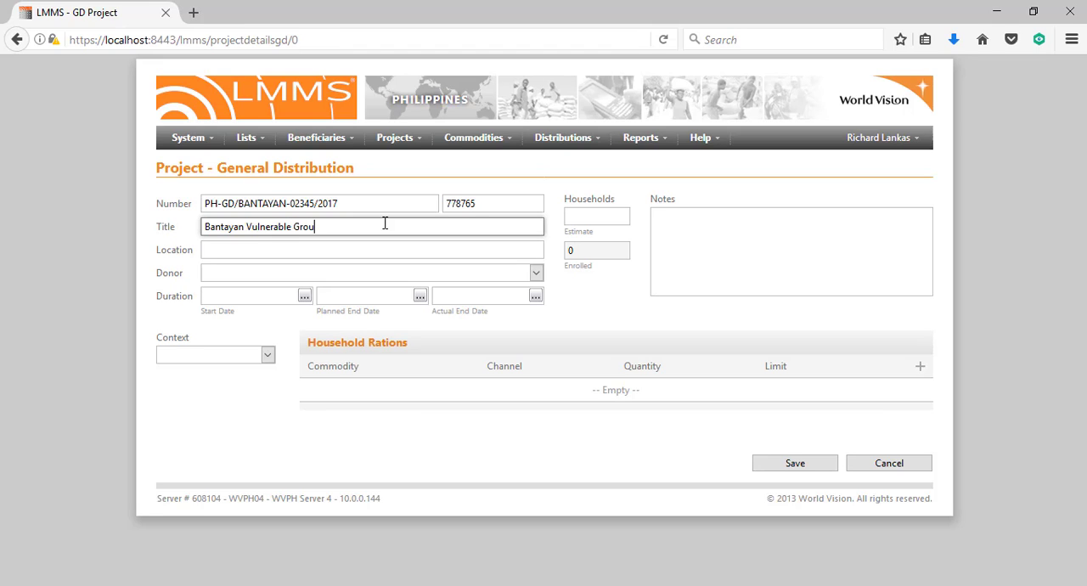
type("p Feeding")
Set the project location to Bantayan and the donor to WFP - World Food Programme
left_click(350, 245)
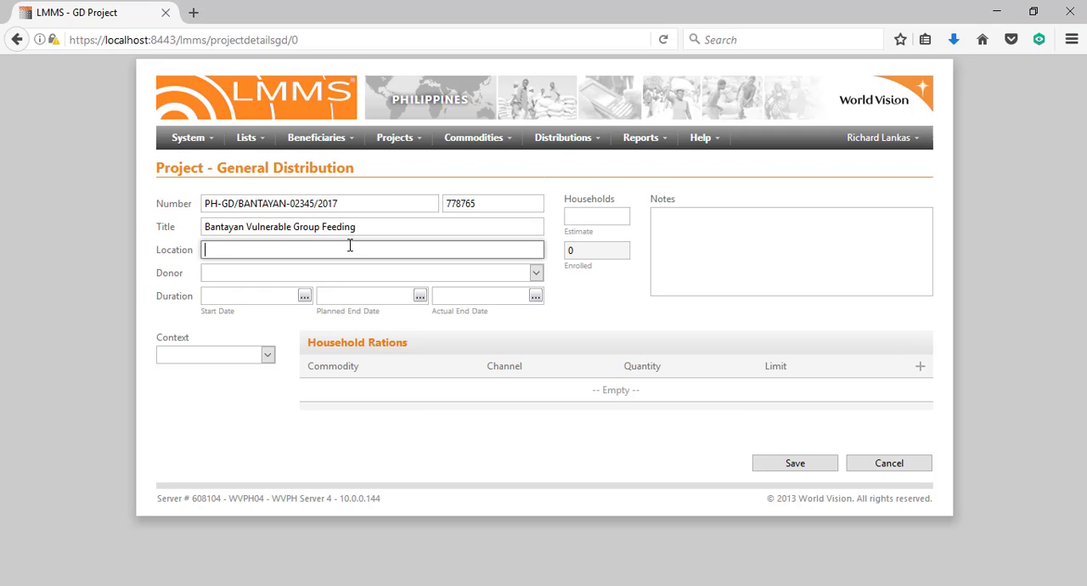
type("ba")
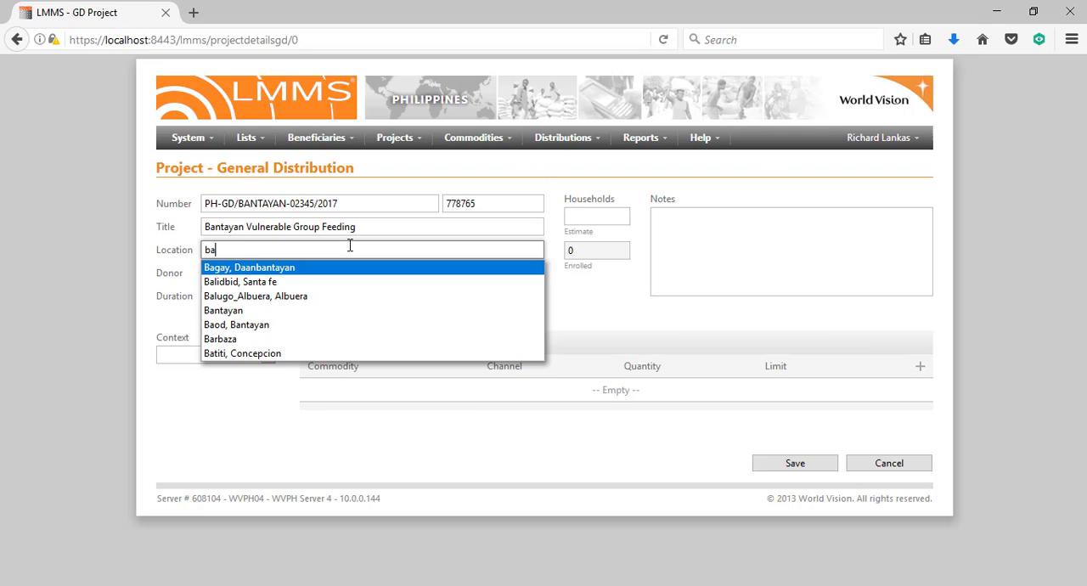
type("nt")
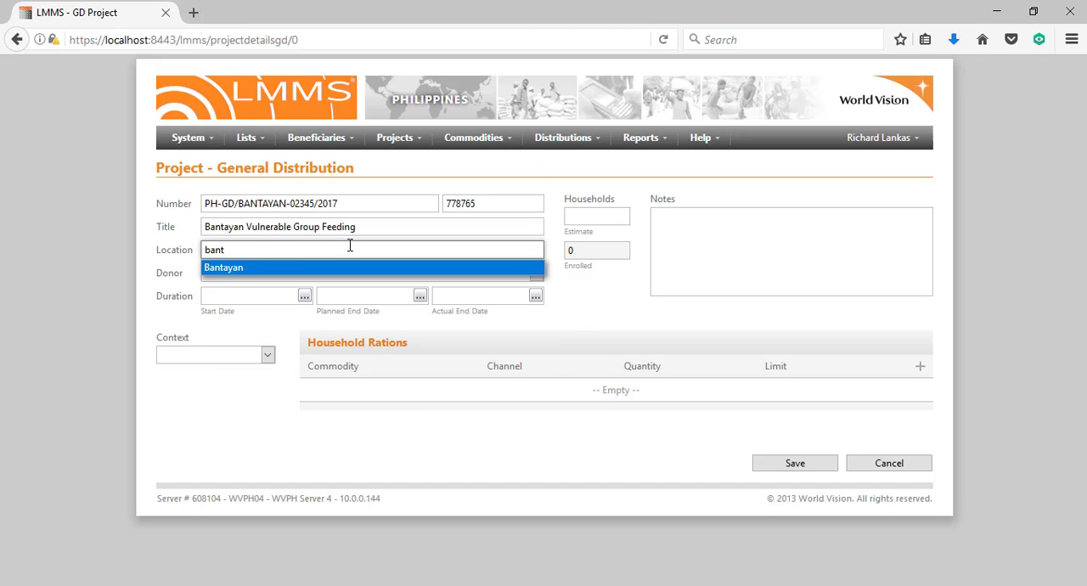
key("Return")
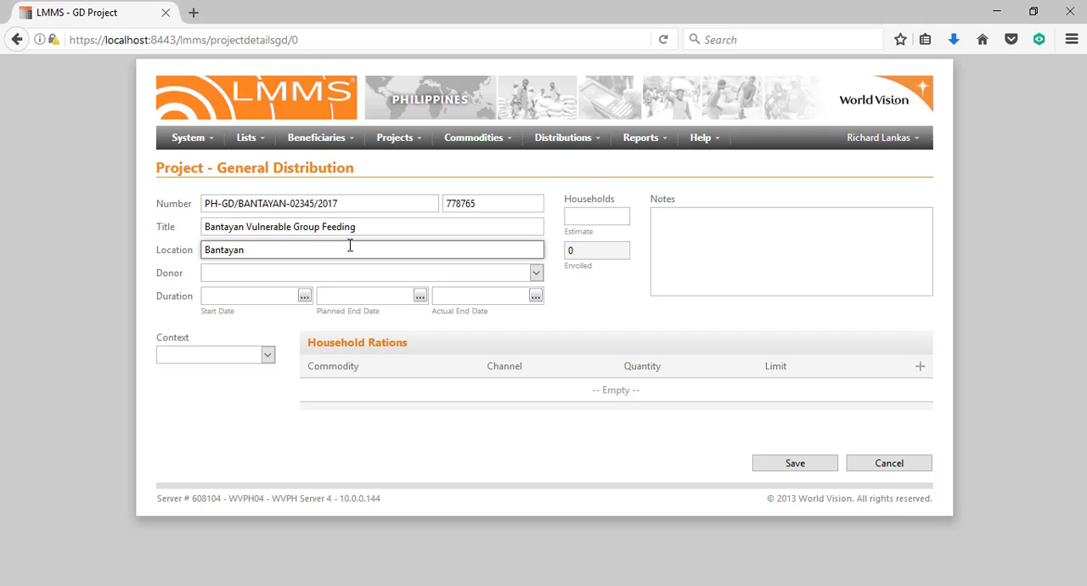
left_click(328, 273)
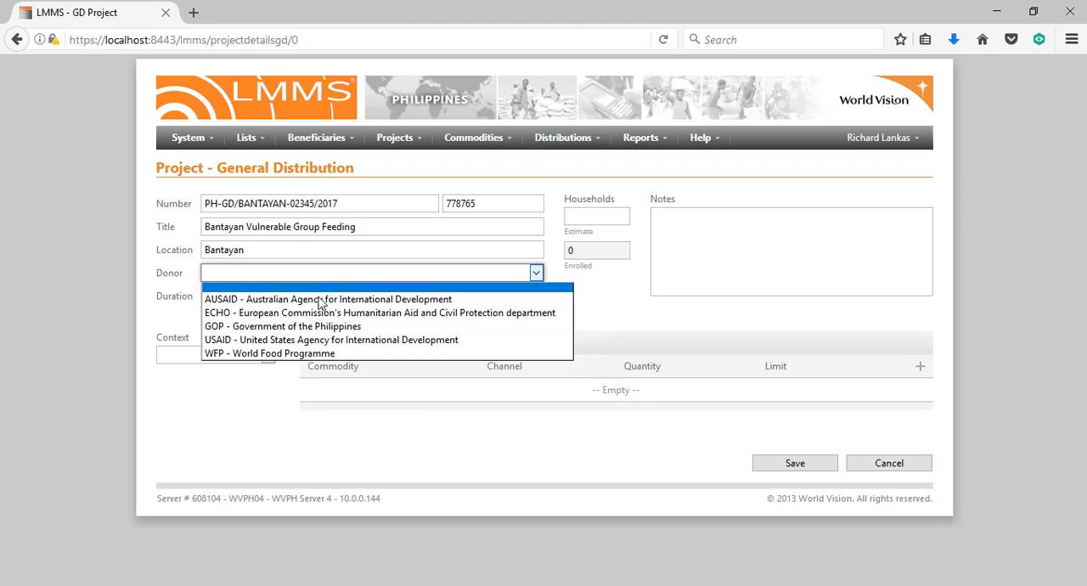
left_click(308, 354)
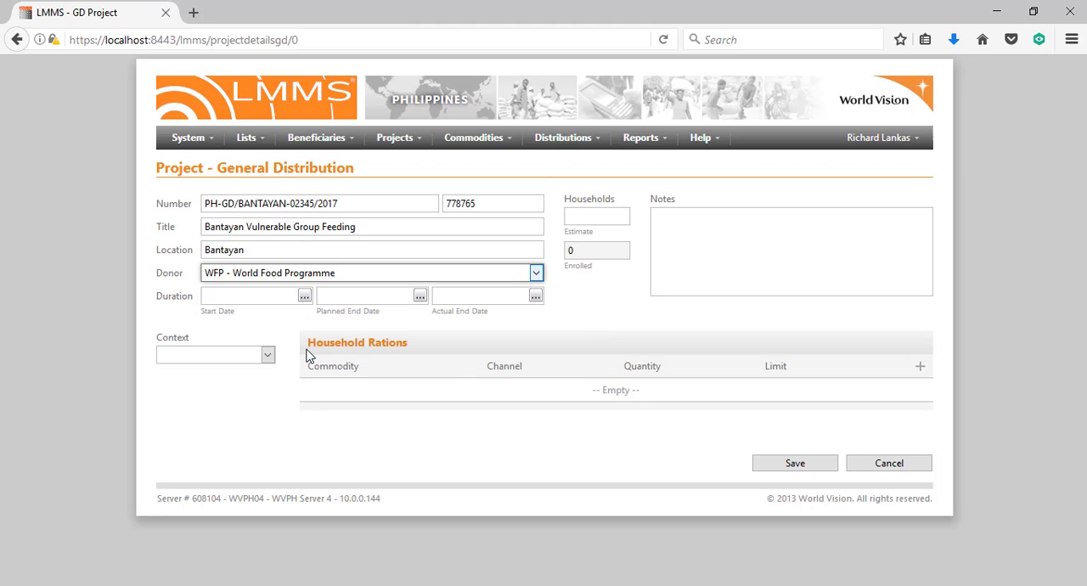
Set the project's start date to 2017-05-01 and its planned end date to 2018-02-28
left_click(304, 297)
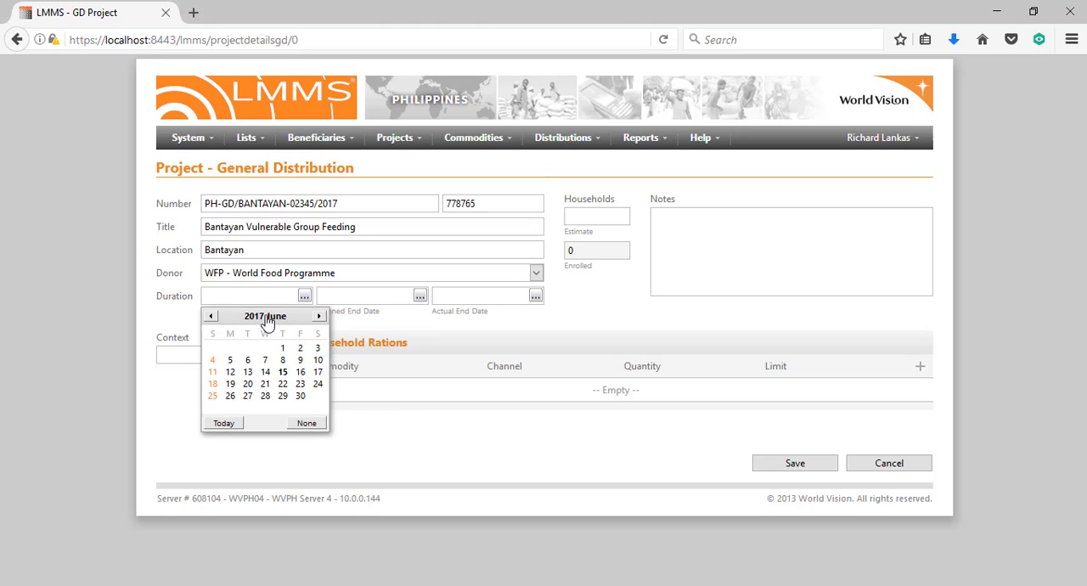
left_click(211, 316)
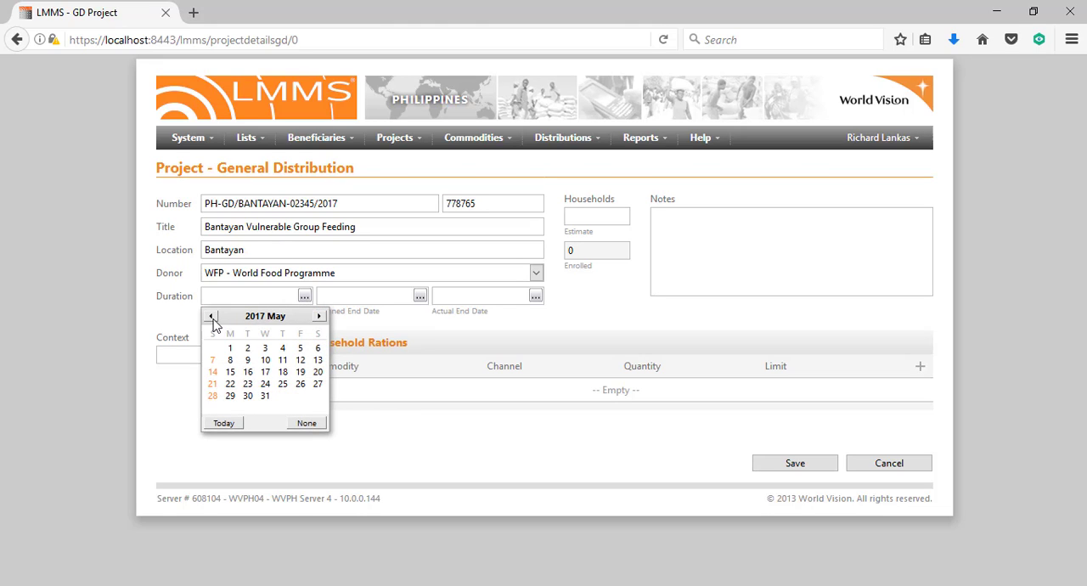
left_click(231, 349)
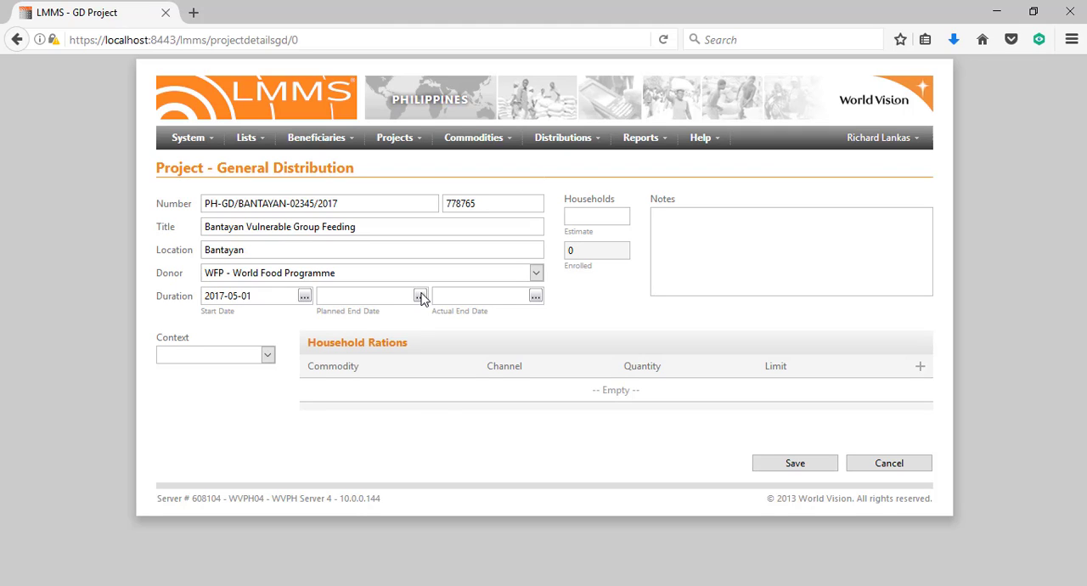
left_click(421, 297)
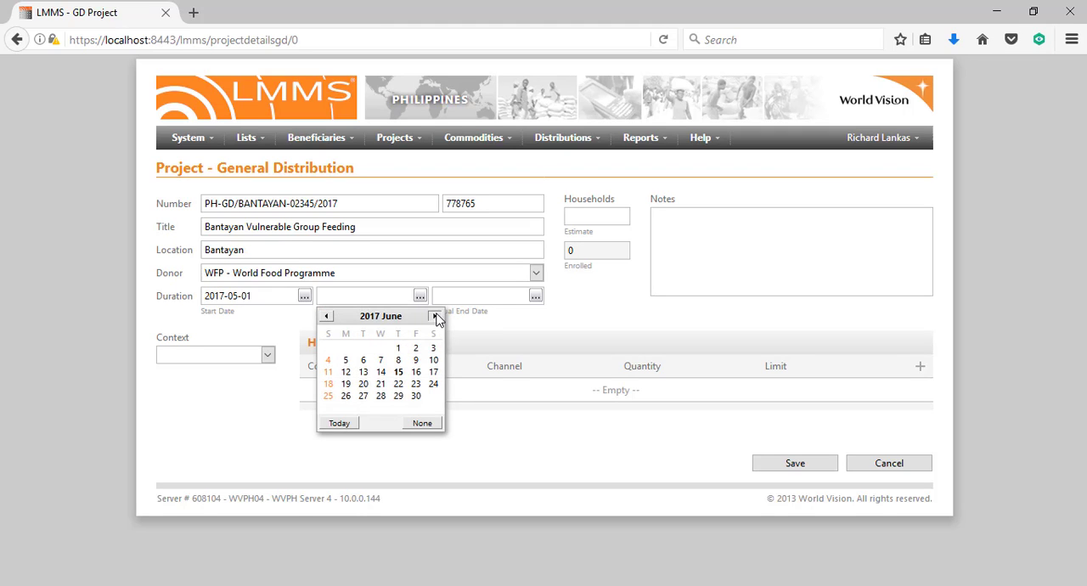
left_click(436, 316)
left_click(436, 316)
left_click(436, 316)
left_click(436, 317)
left_click(436, 317)
left_click(436, 317)
left_click(436, 317)
left_click(436, 317)
left_click(380, 395)
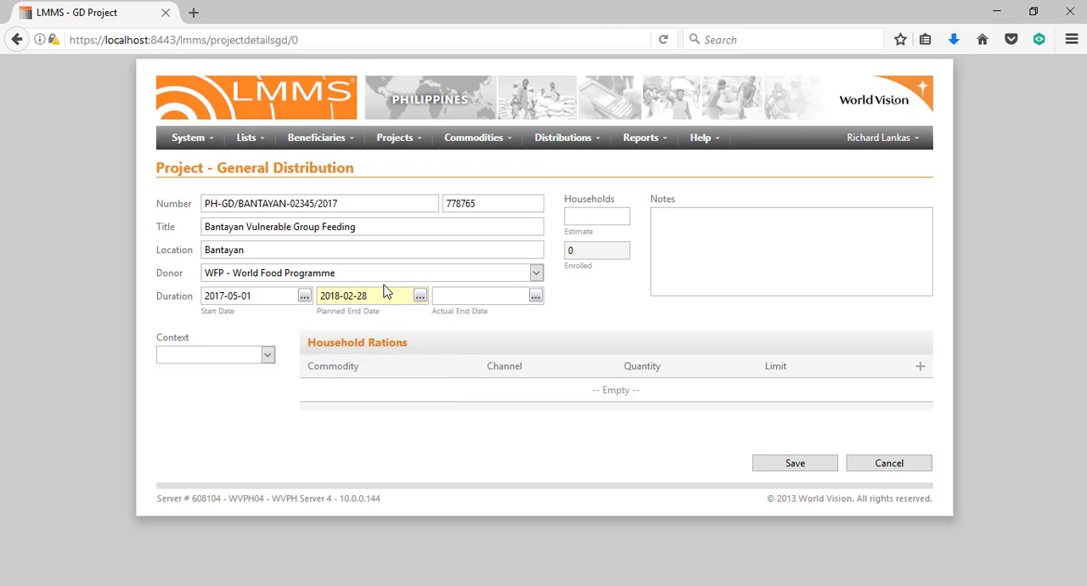
Enter 2018-02-28 as the project's actual end date, matching the planned end date
left_click_drag(376, 294, 292, 289)
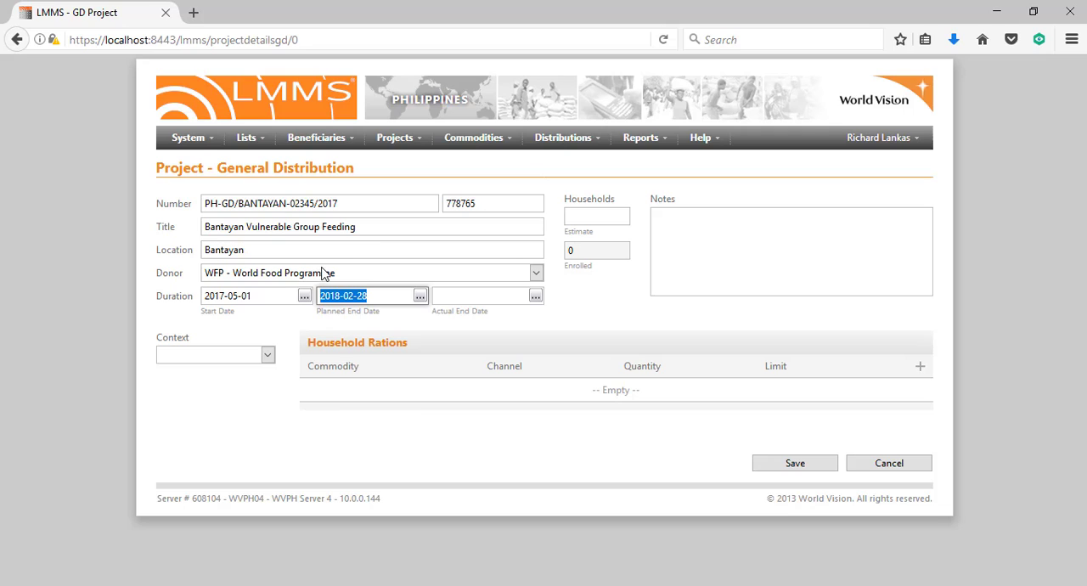
left_click(469, 303)
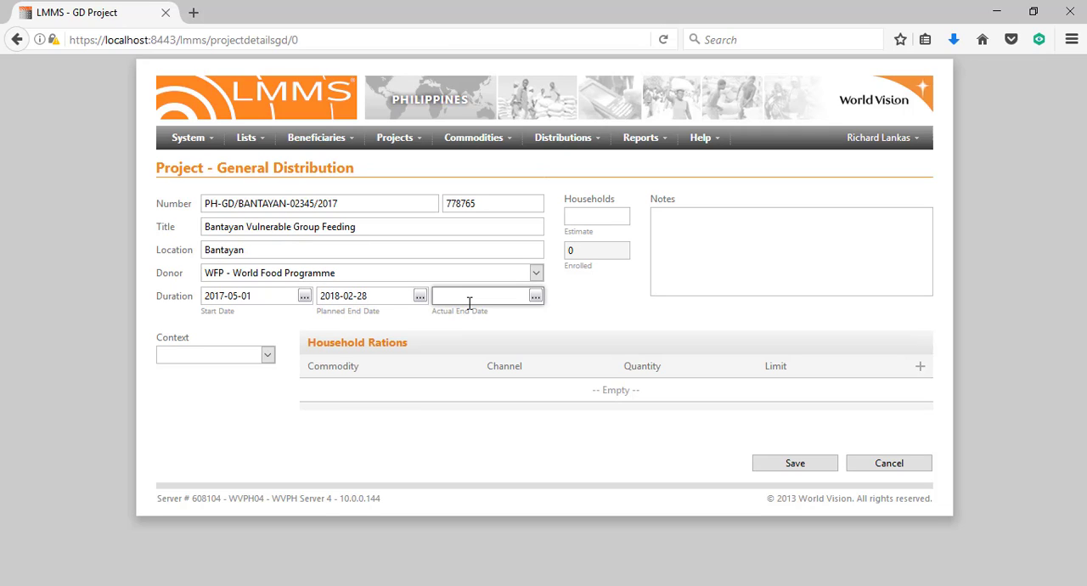
type("2018-02-28")
left_click(474, 336)
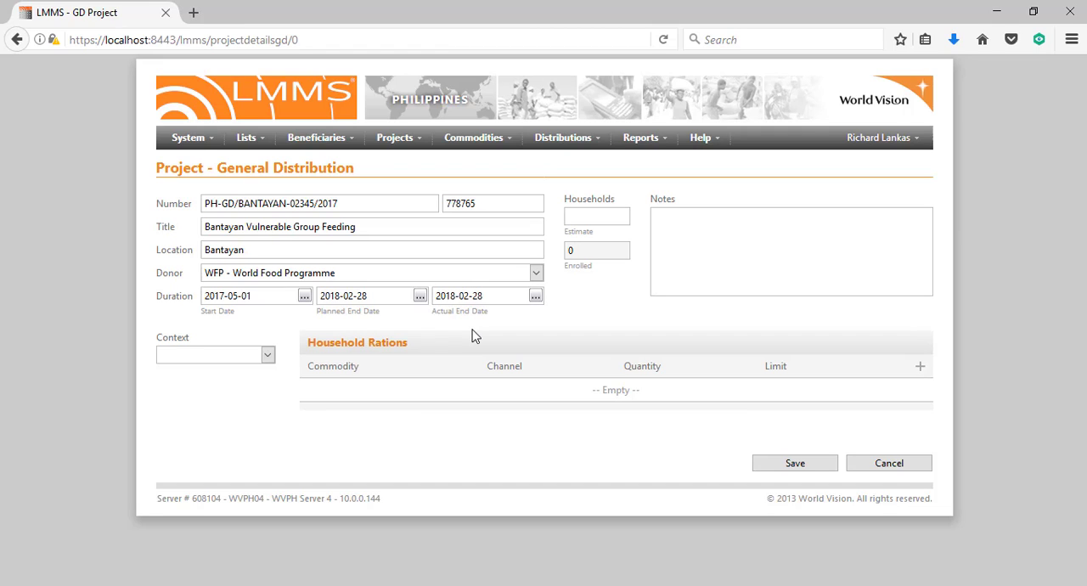
Set the estimated number of households to 500
left_click(581, 220)
type("500")
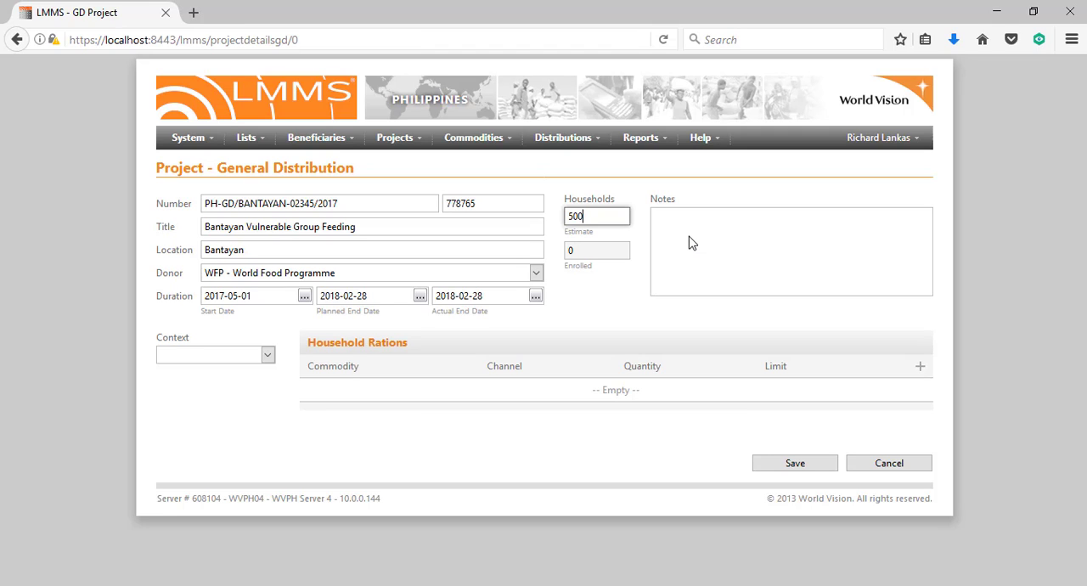
type("This")
key("BackSpace")
key("BackSpace")
key("BackSpace")
key("BackSpace")
Enter the project note "This VGF project is meant to provide aid to the highly vulnerable Typhoon victims in Bantayan"
left_click(690, 237)
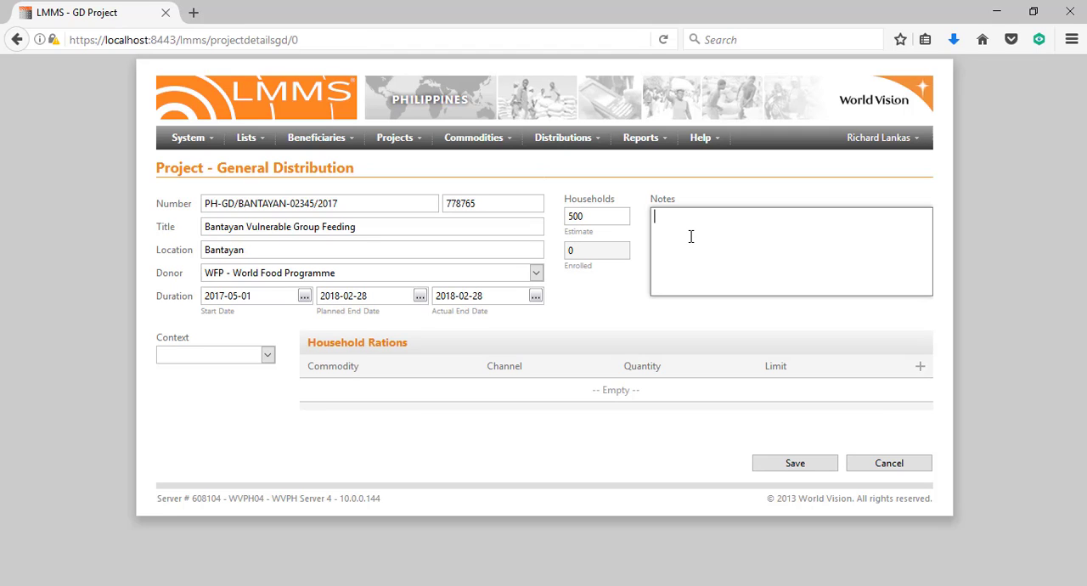
type("This VGF project is meant to provide a")
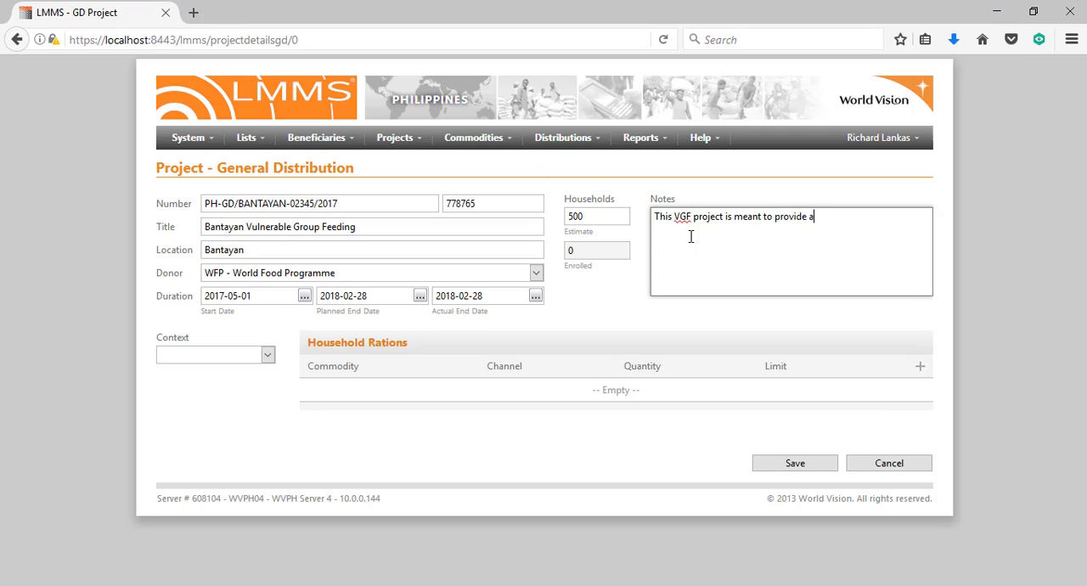
type("id to the highly vulne")
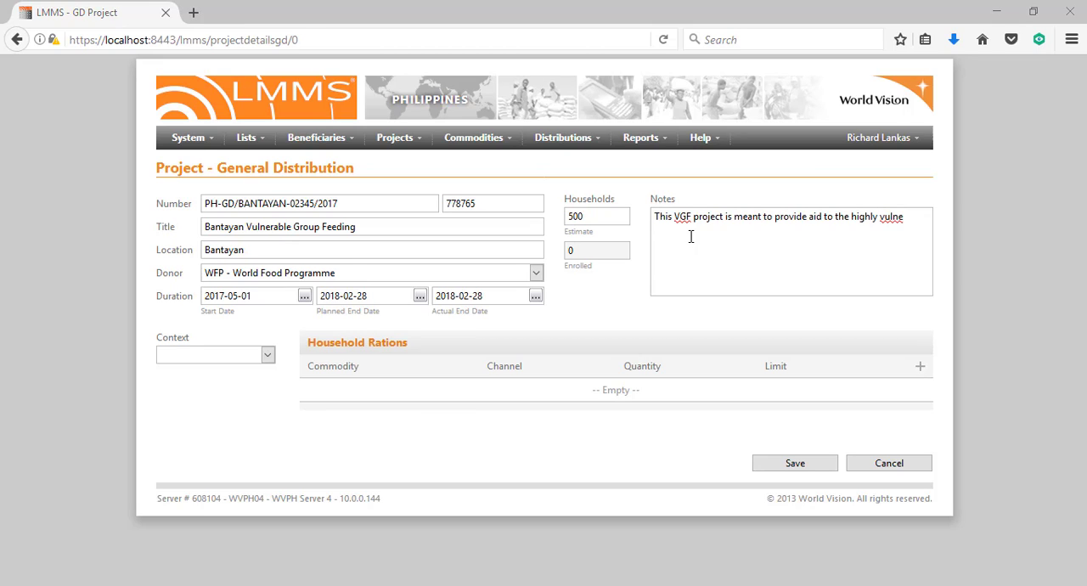
left_click(691, 237)
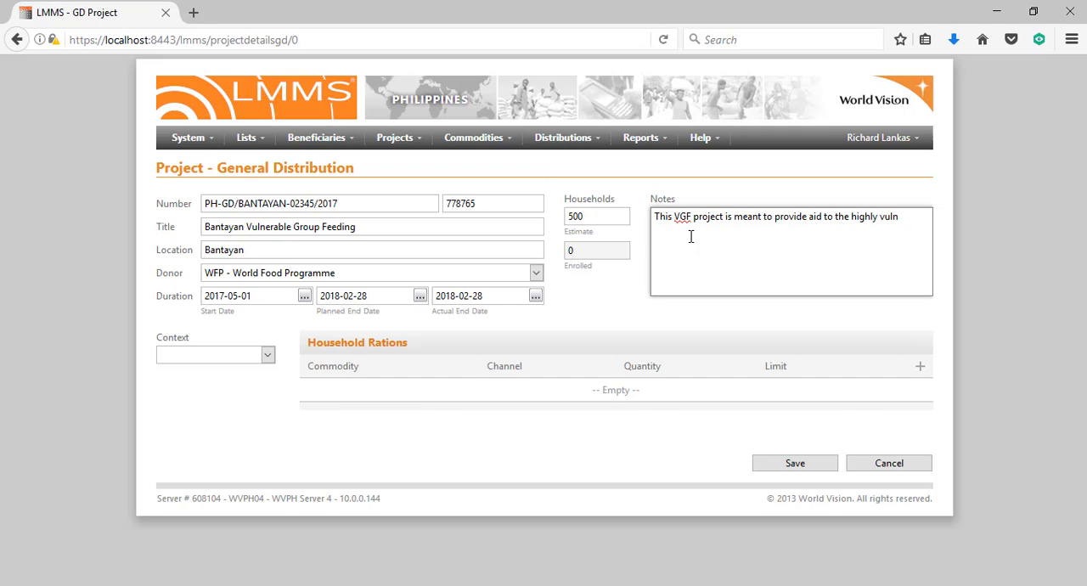
type("rable ")
type("Typhoon")
type("-vi")
type("ctims in ")
type("Banta")
type("yan")
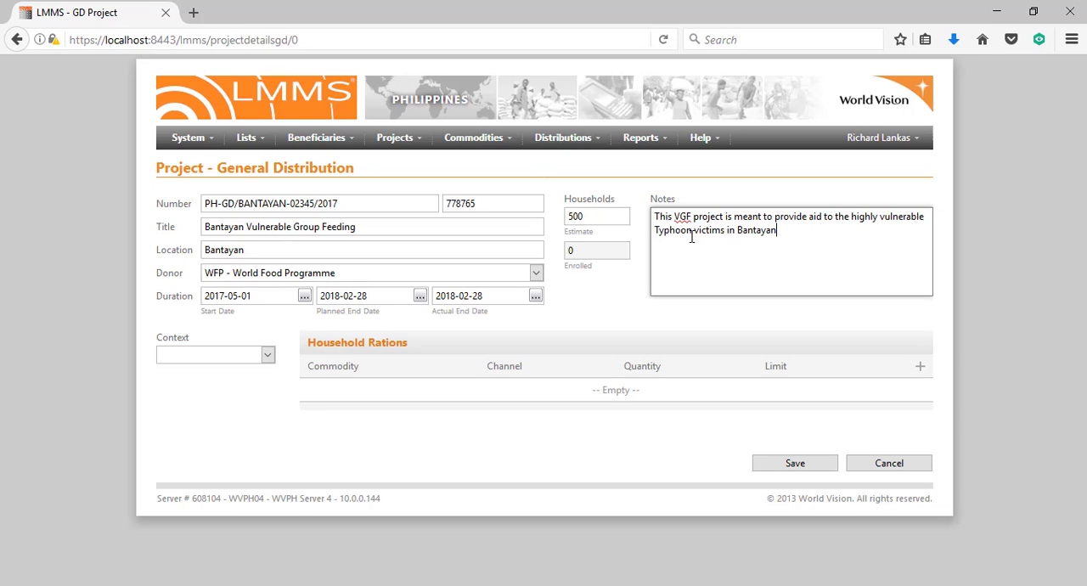
left_click(575, 336)
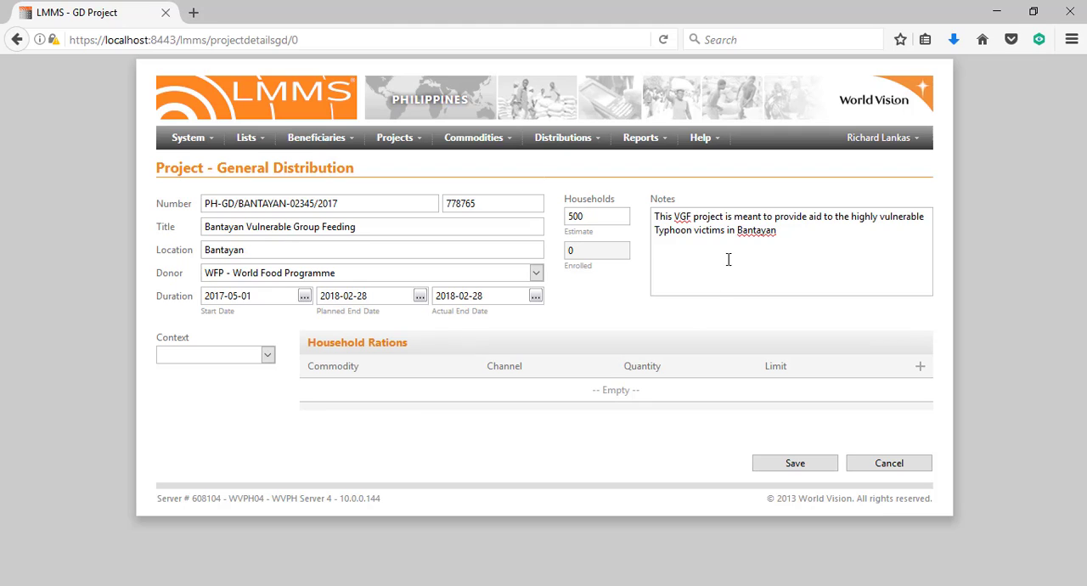
left_click_drag(727, 231, 653, 209)
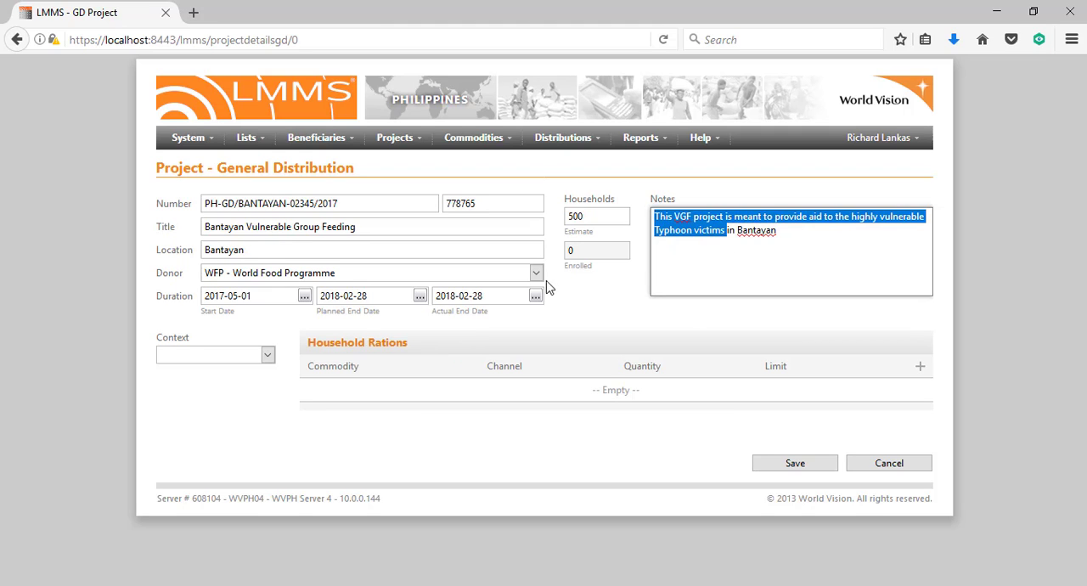
left_click(350, 272)
left_click(349, 272)
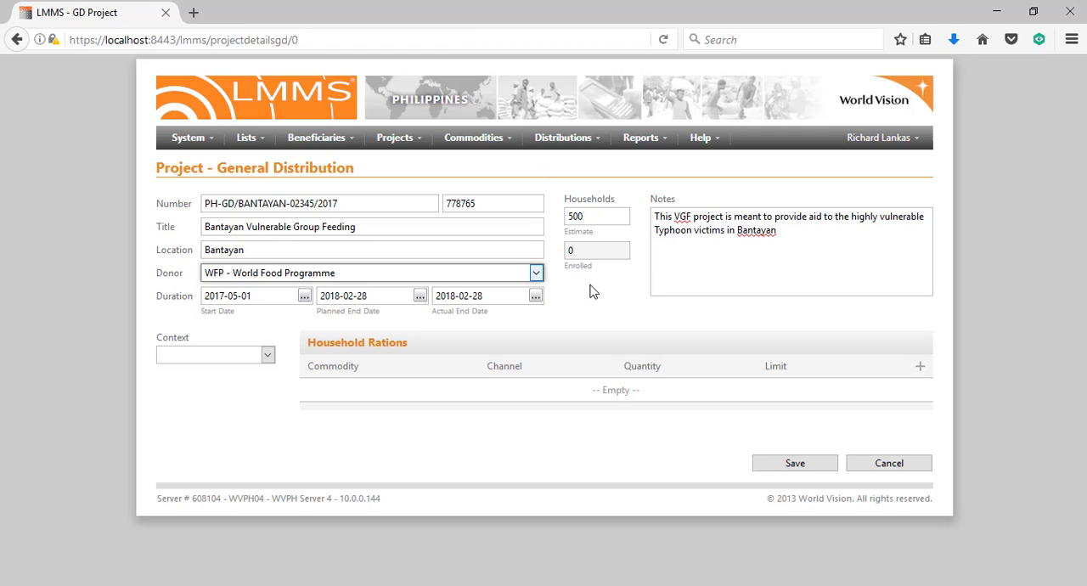
left_click_drag(484, 204, 425, 201)
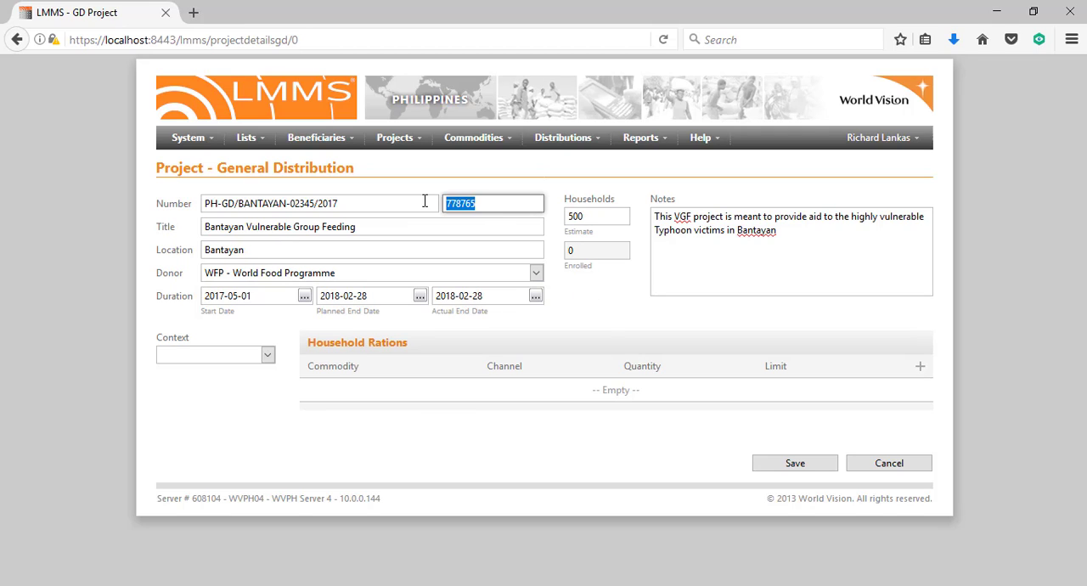
left_click(612, 328)
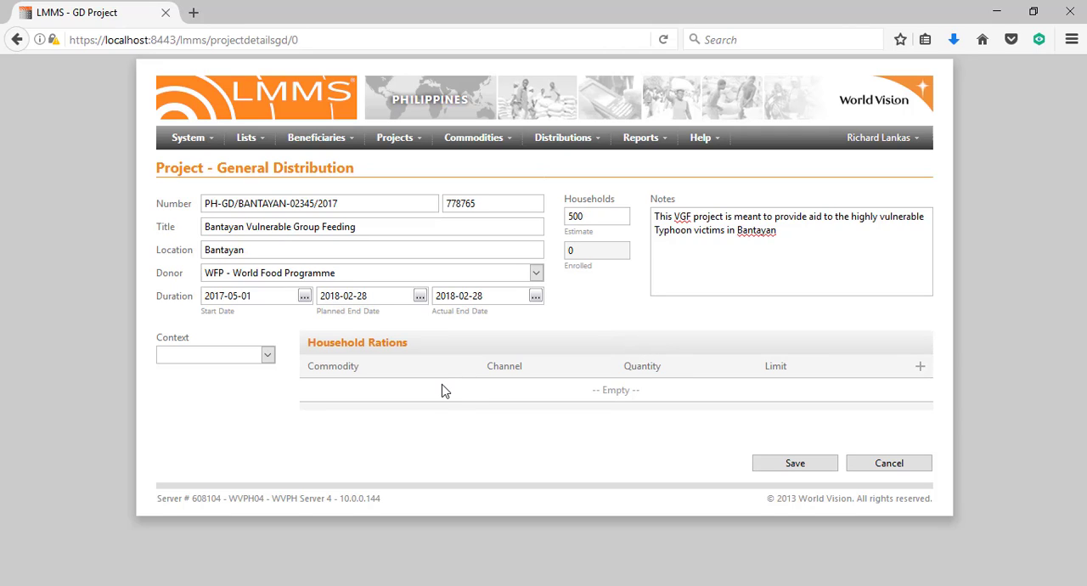
Set the project's context to Typhoon and start a household ration with Brown Rice as the commodity
left_click(268, 357)
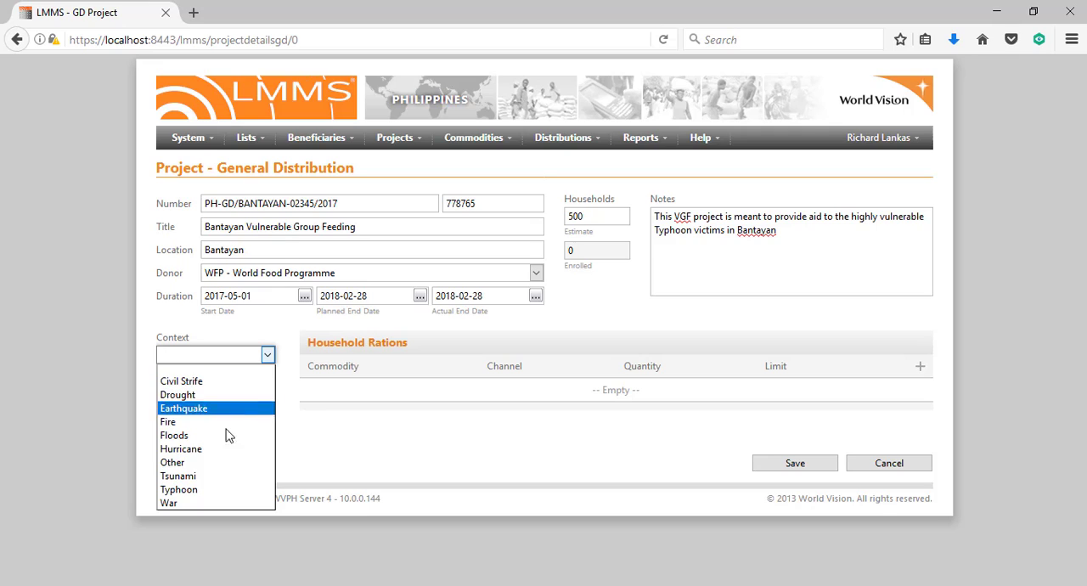
left_click(207, 490)
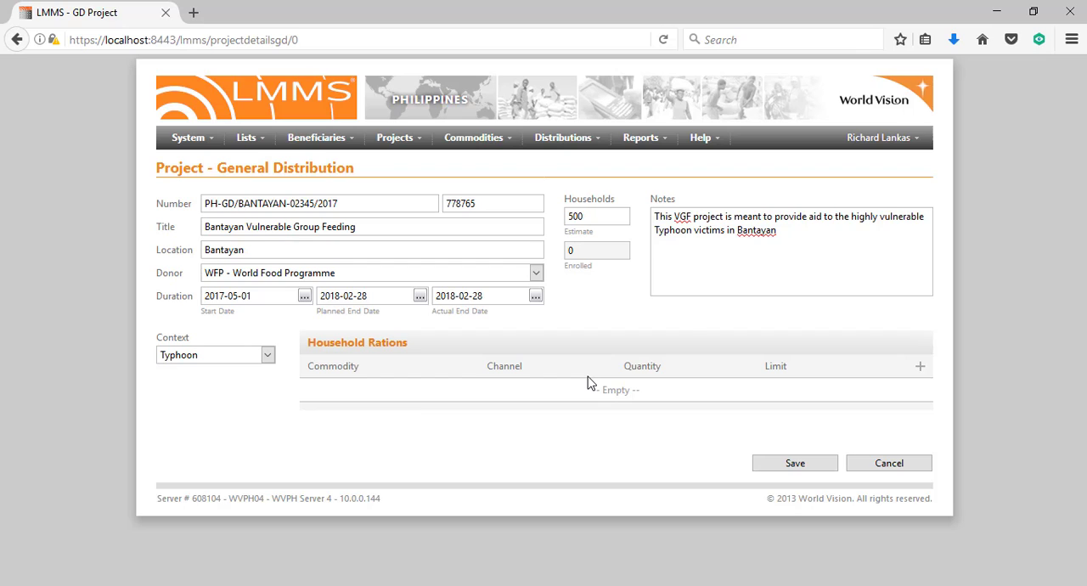
left_click(921, 371)
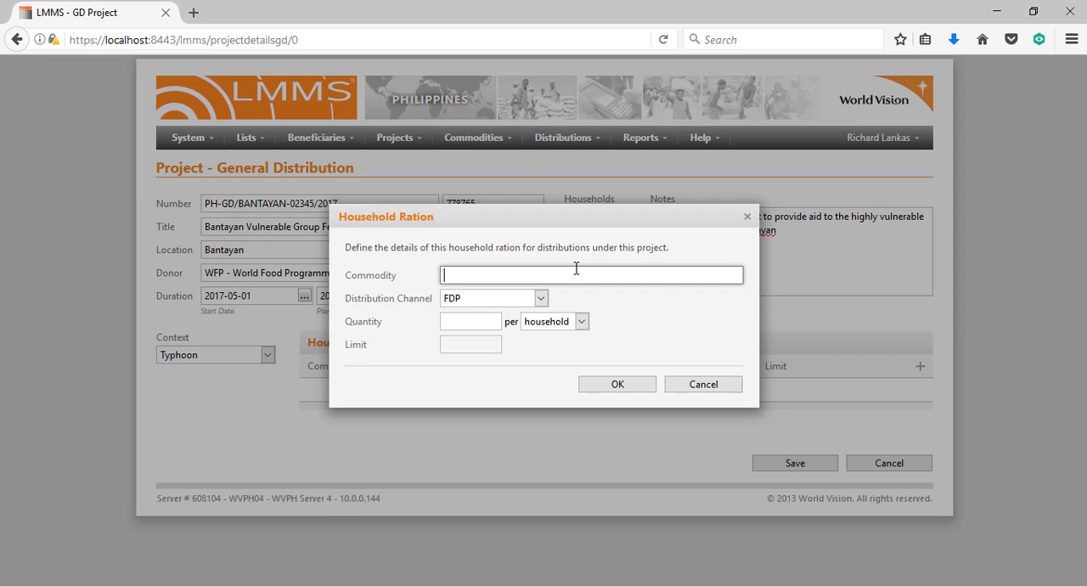
type("Brown")
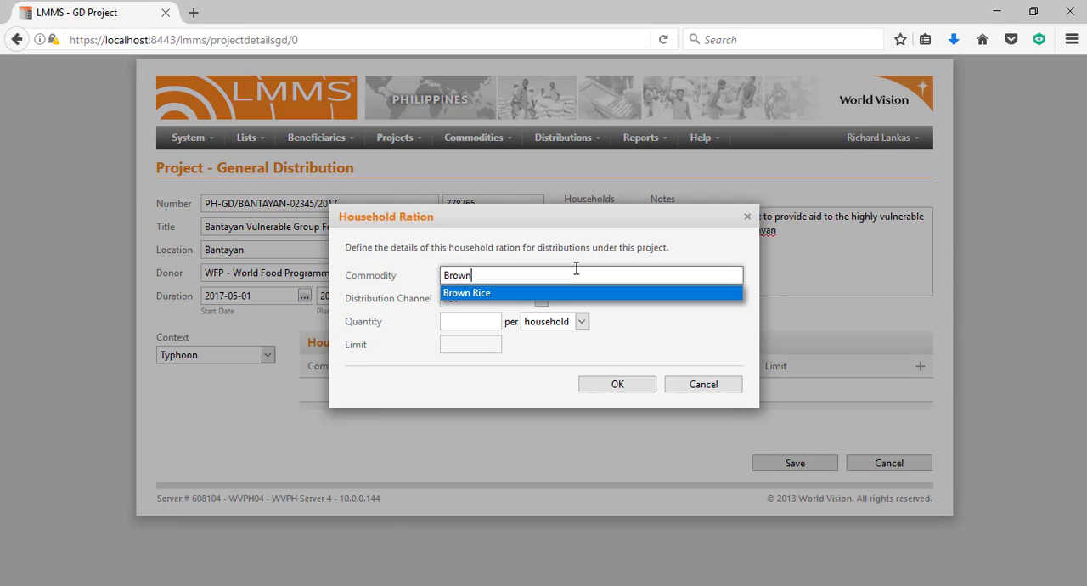
type(" R")
key("Return")
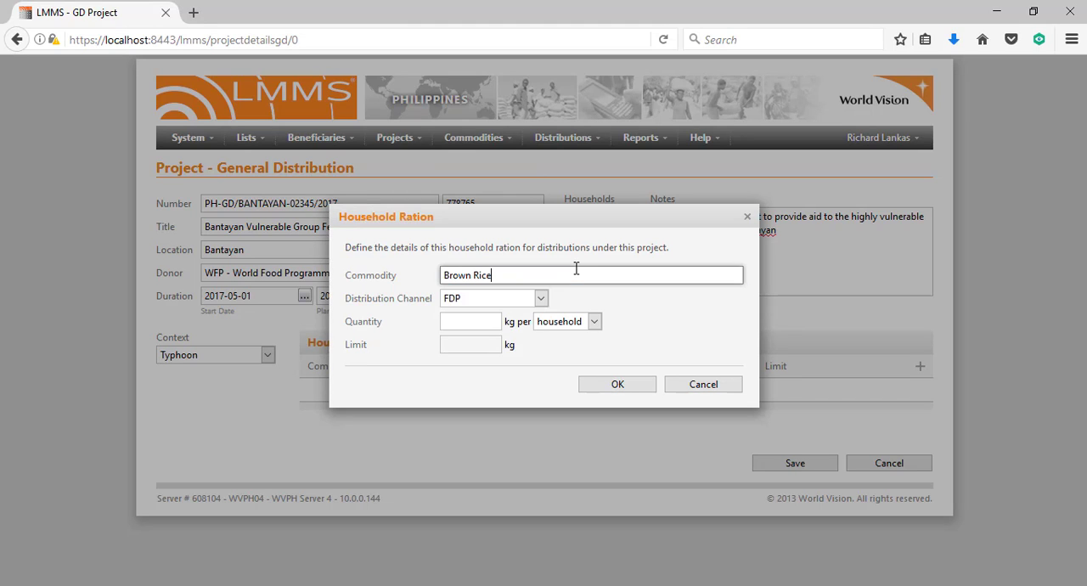
Review the distribution channel options for the Brown Rice ration and leave FDP selected
left_click(508, 299)
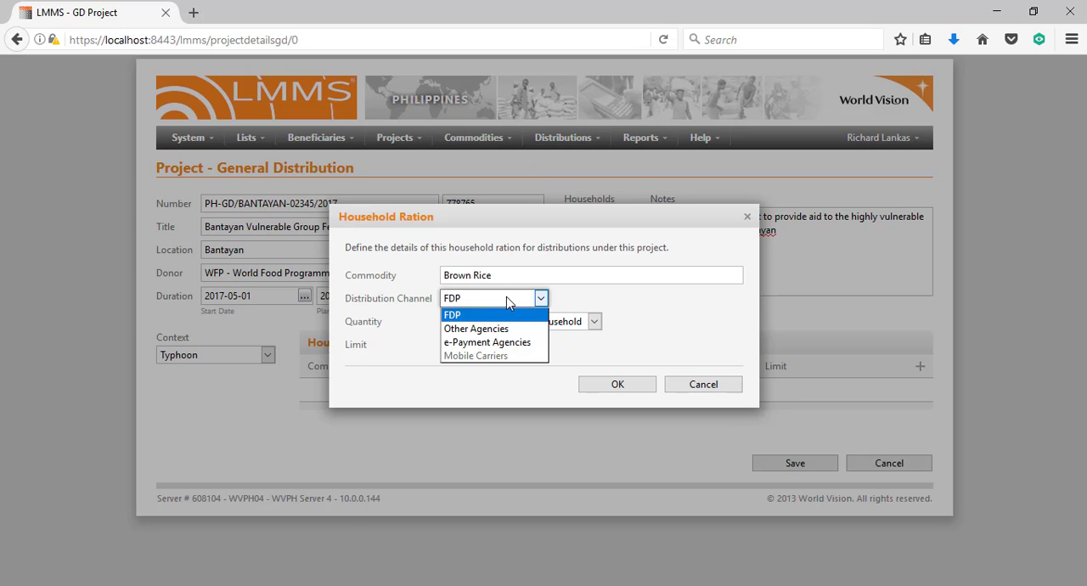
key("Down")
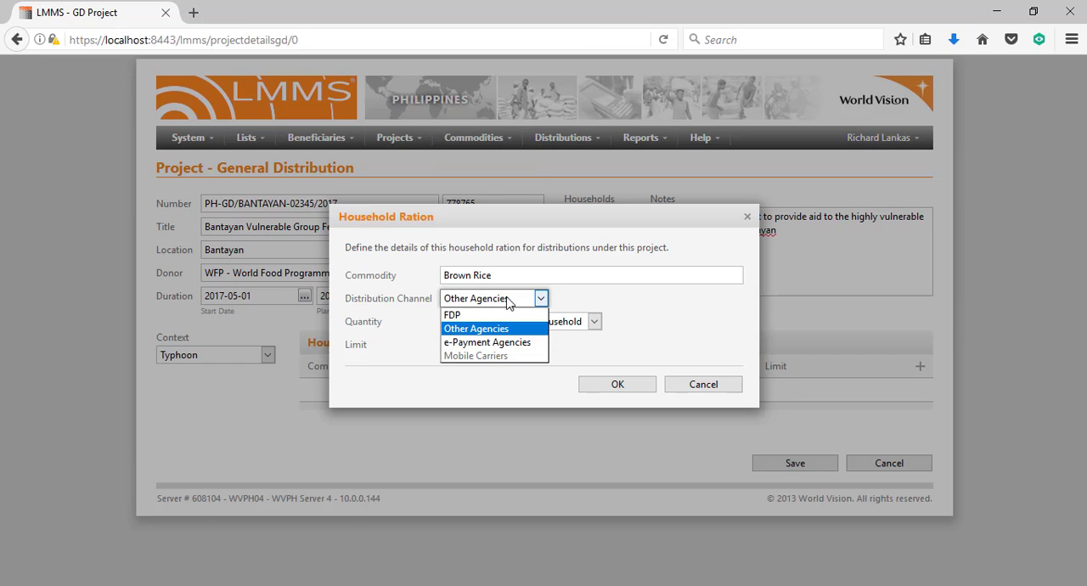
key("Down")
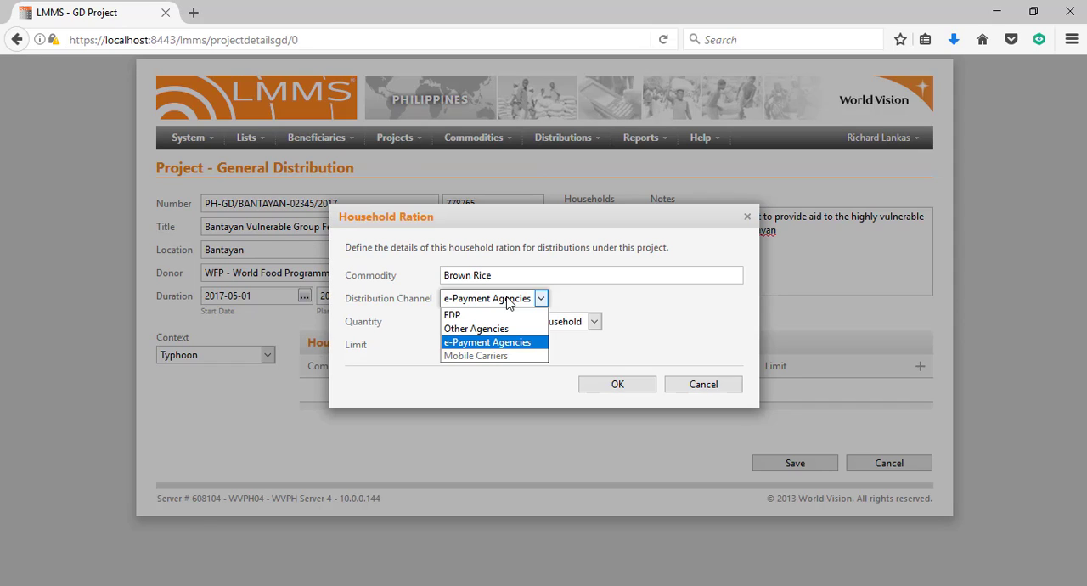
left_click(475, 320)
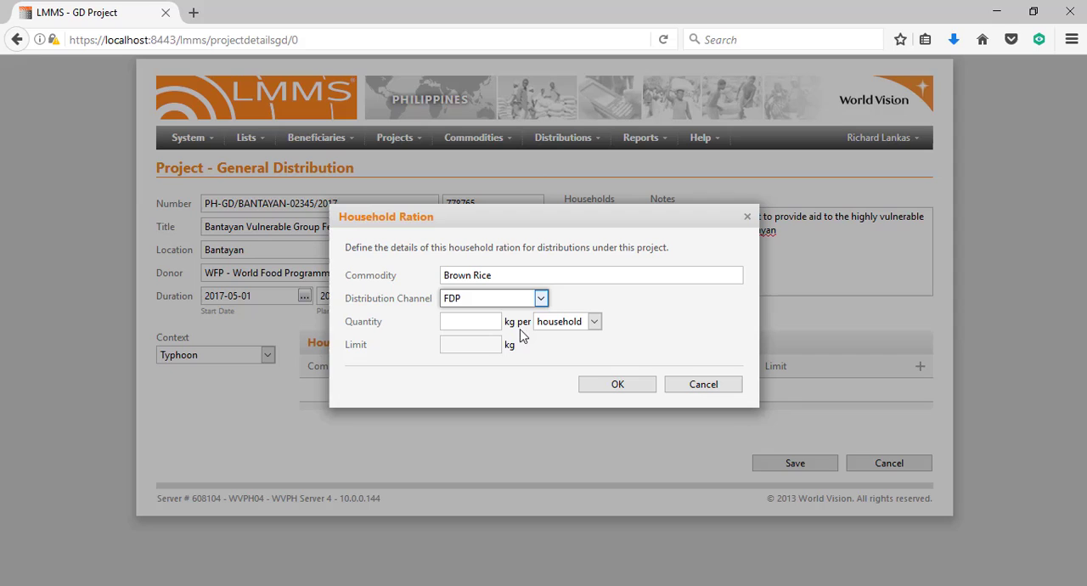
Set the Brown Rice ration quantity to 3 kg per member
left_click(470, 322)
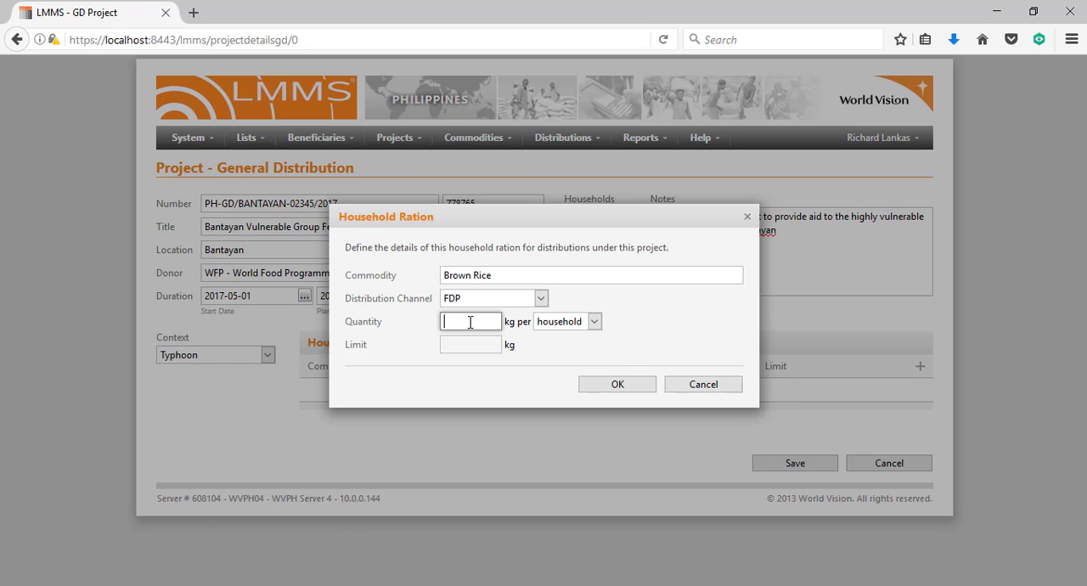
type("3")
left_click(584, 332)
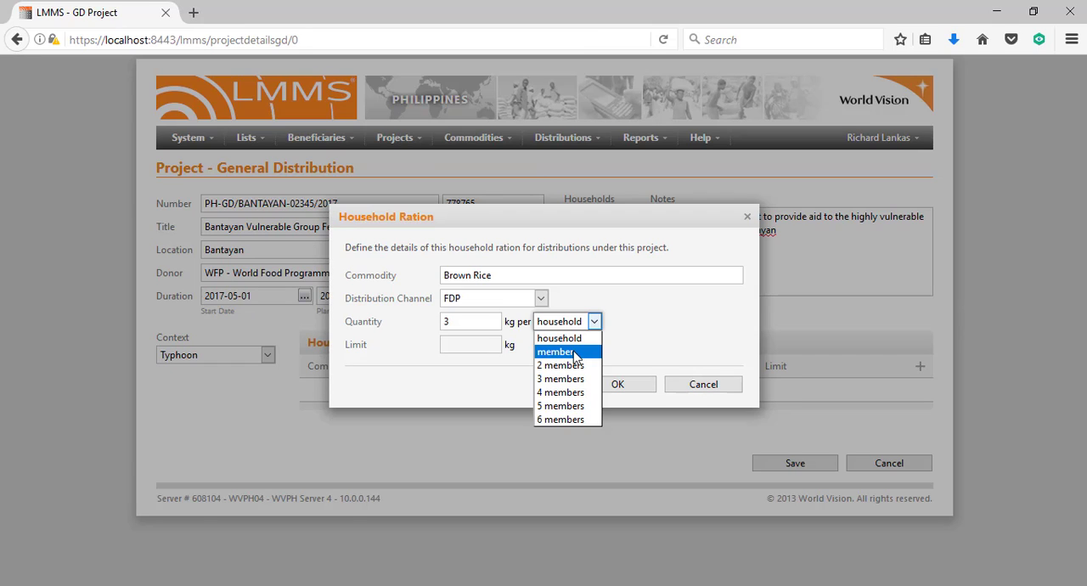
left_click(575, 352)
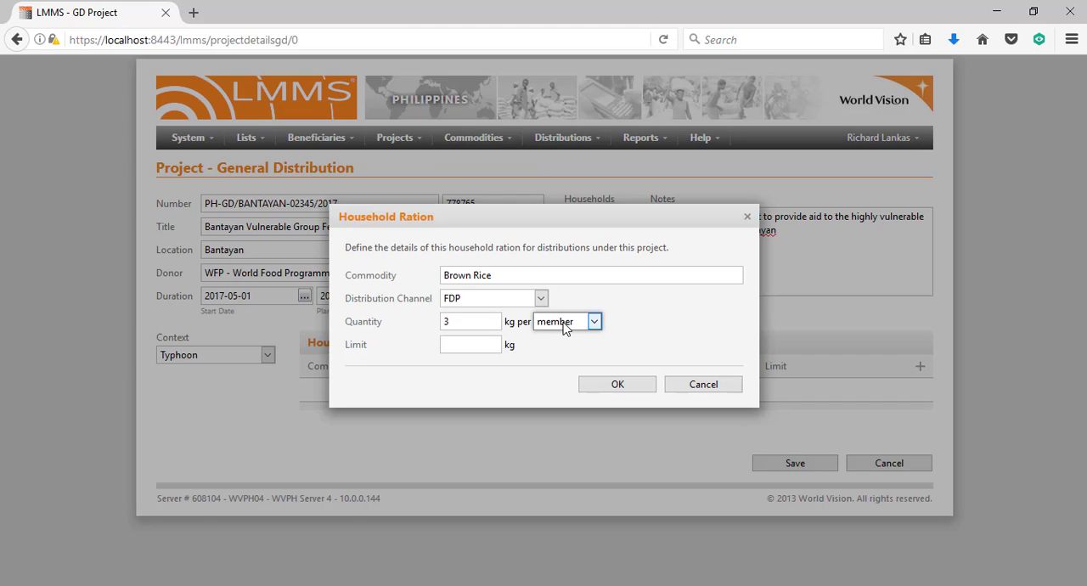
Try household and 2 members as the Brown Rice ration's quantity basis and return to member
left_click(566, 328)
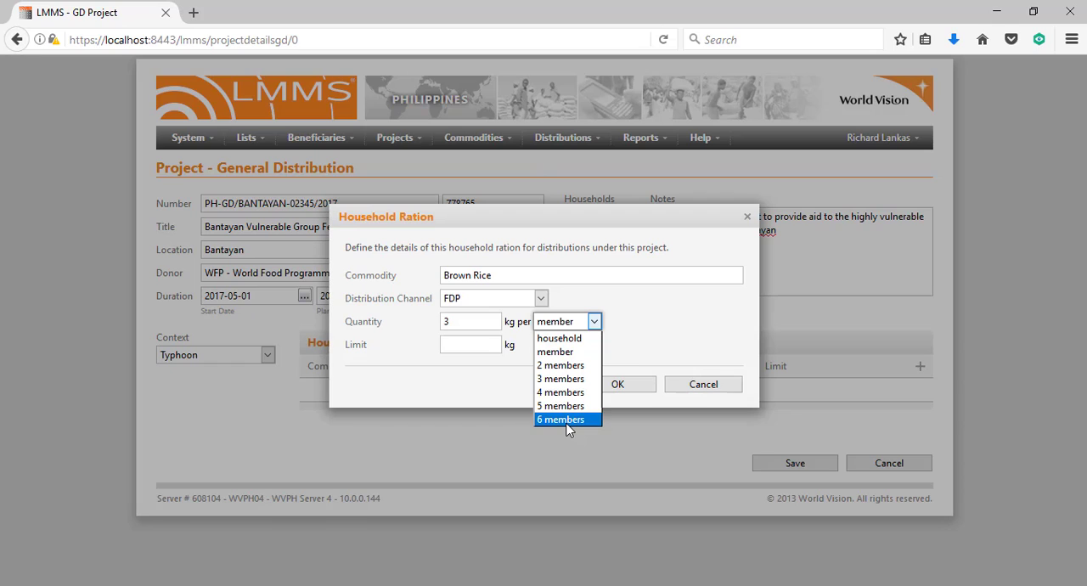
left_click(651, 346)
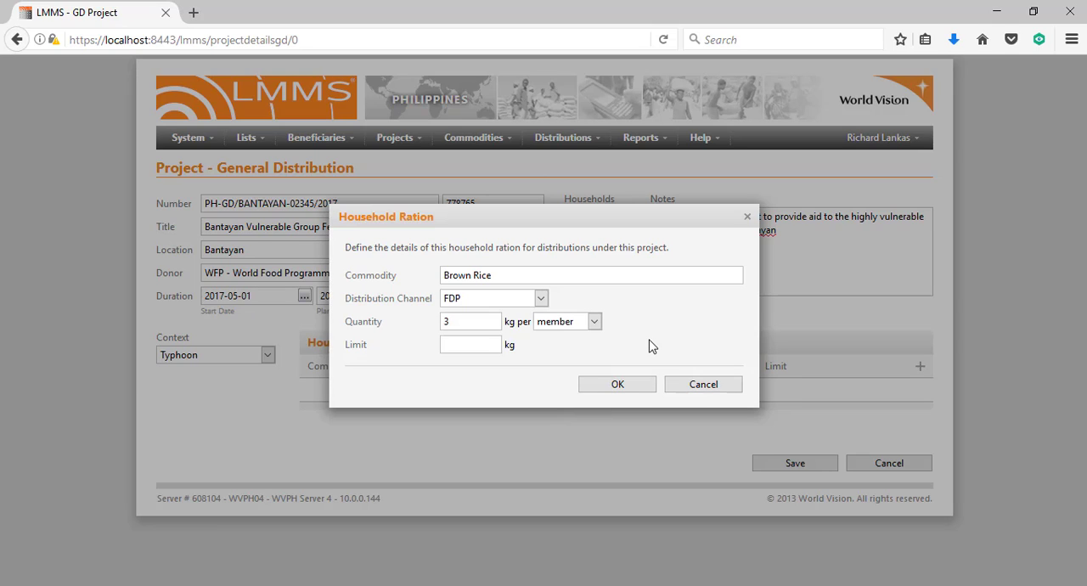
left_click(471, 340)
left_click(592, 326)
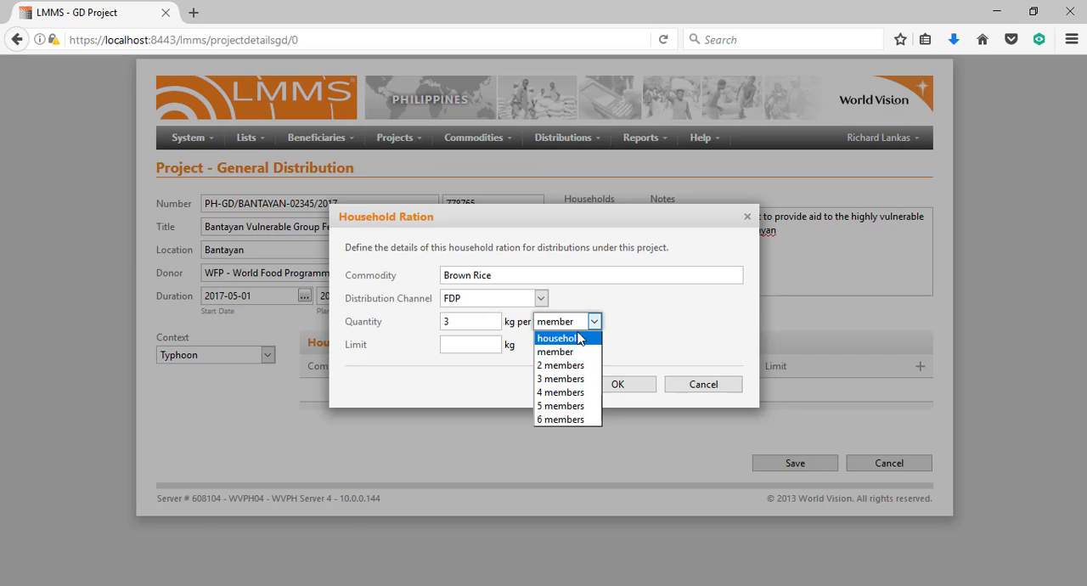
left_click(571, 338)
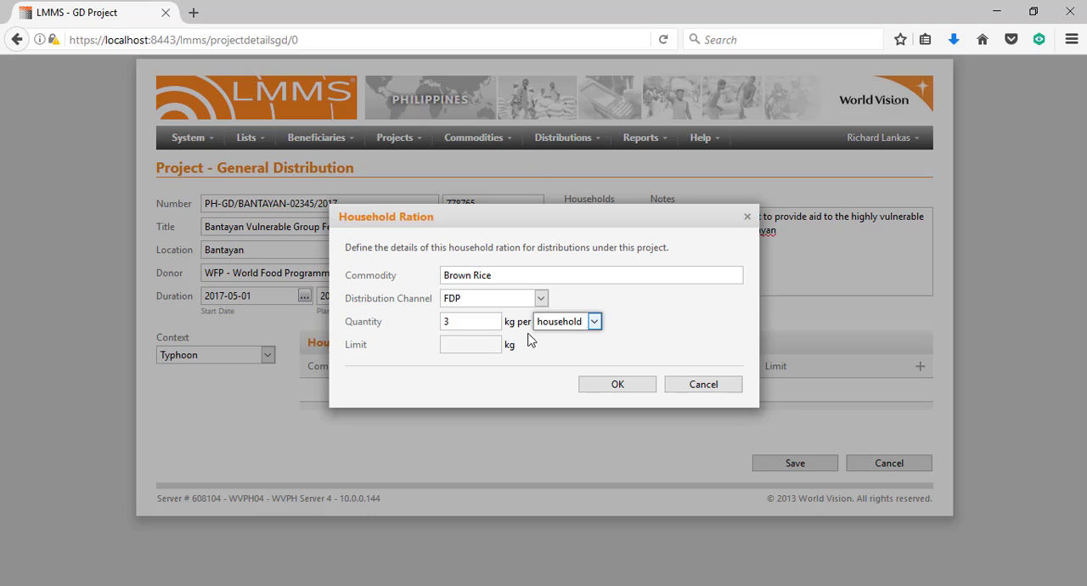
left_click(570, 327)
left_click(557, 365)
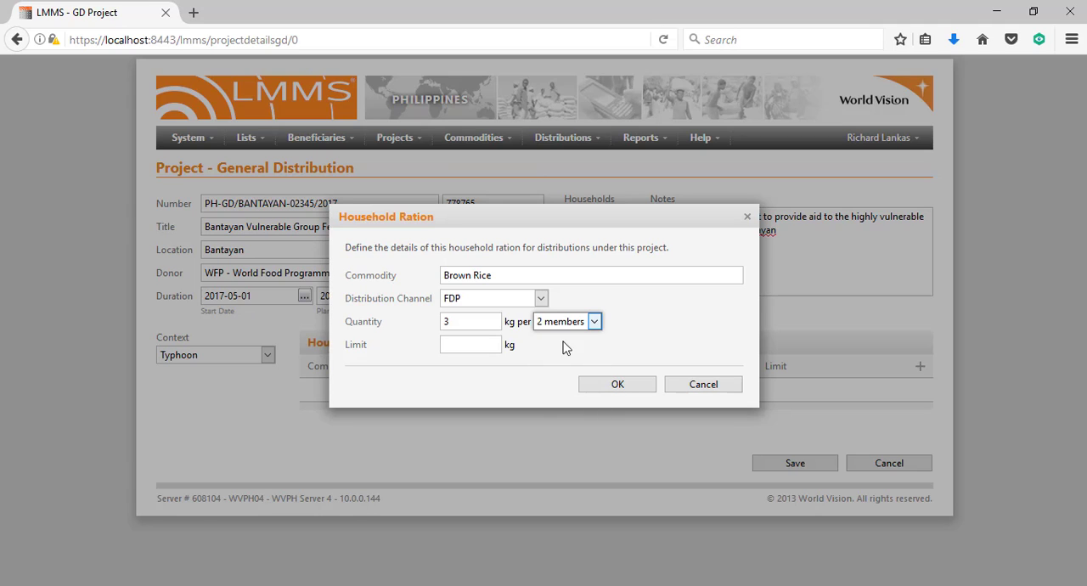
left_click(575, 322)
left_click(557, 355)
Set the Brown Rice ration's limit to 45 kg and add the ration to the project
left_click(476, 342)
type("45")
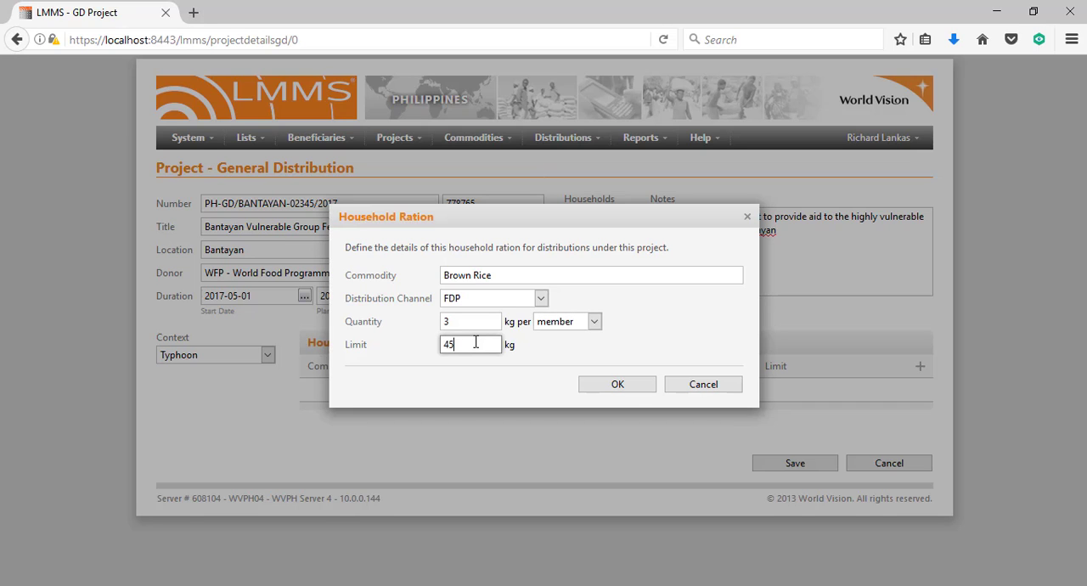
left_click(604, 386)
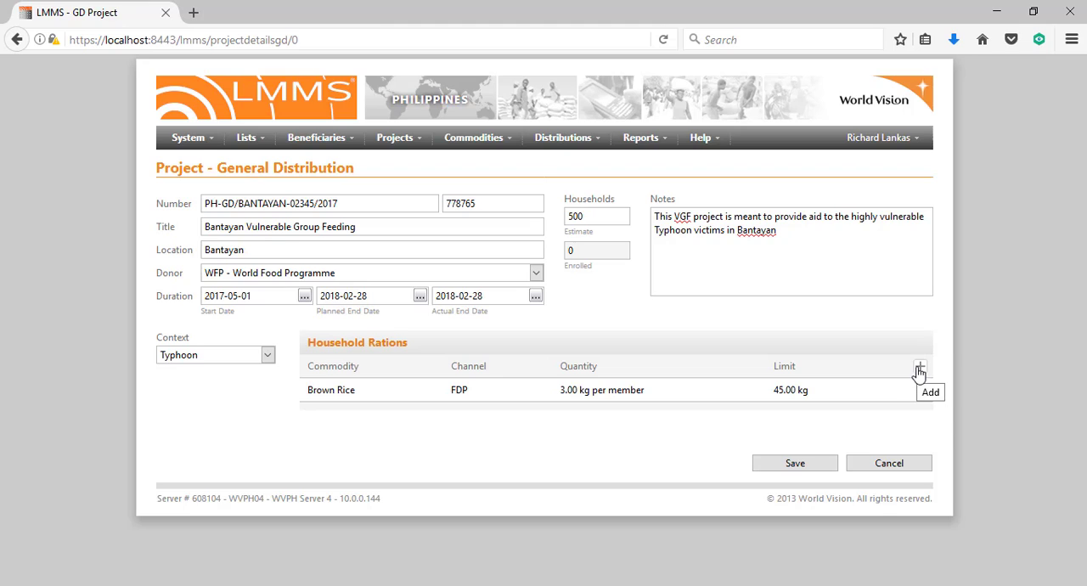
Start a second household ration with Vegetable Oil as the commodity
left_click(919, 371)
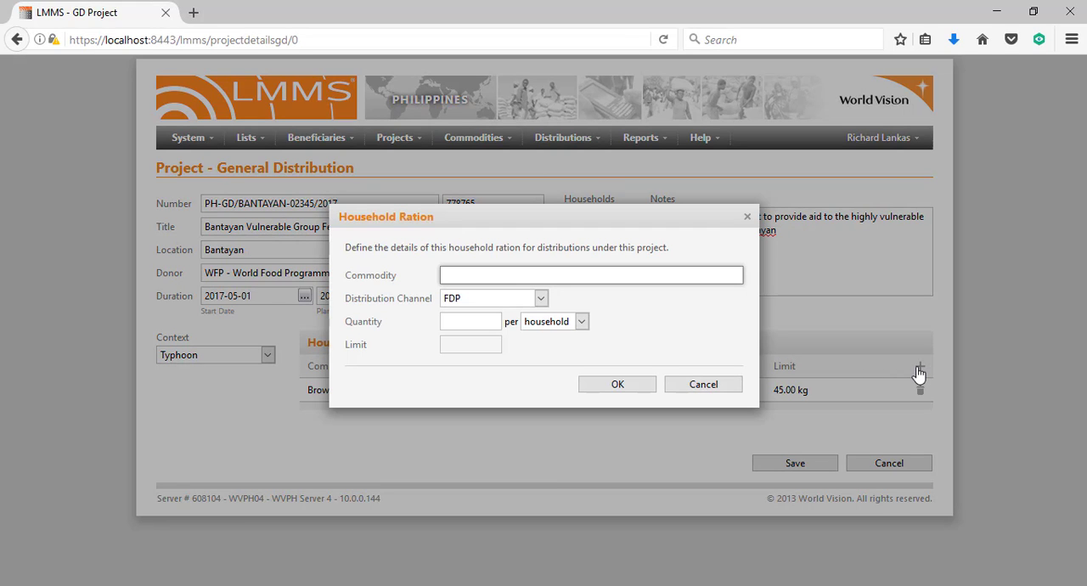
type("veg")
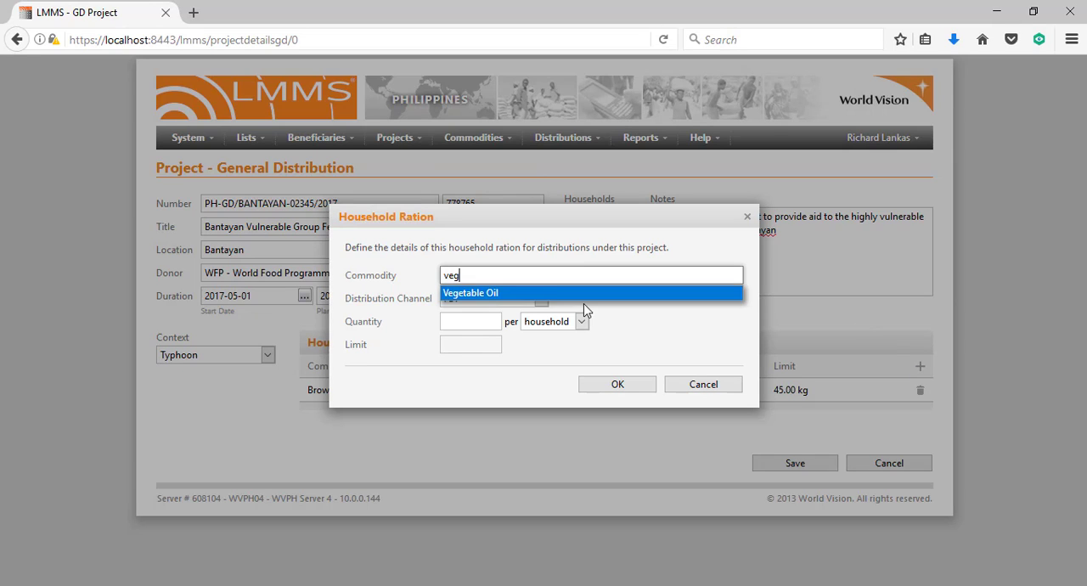
left_click(501, 293)
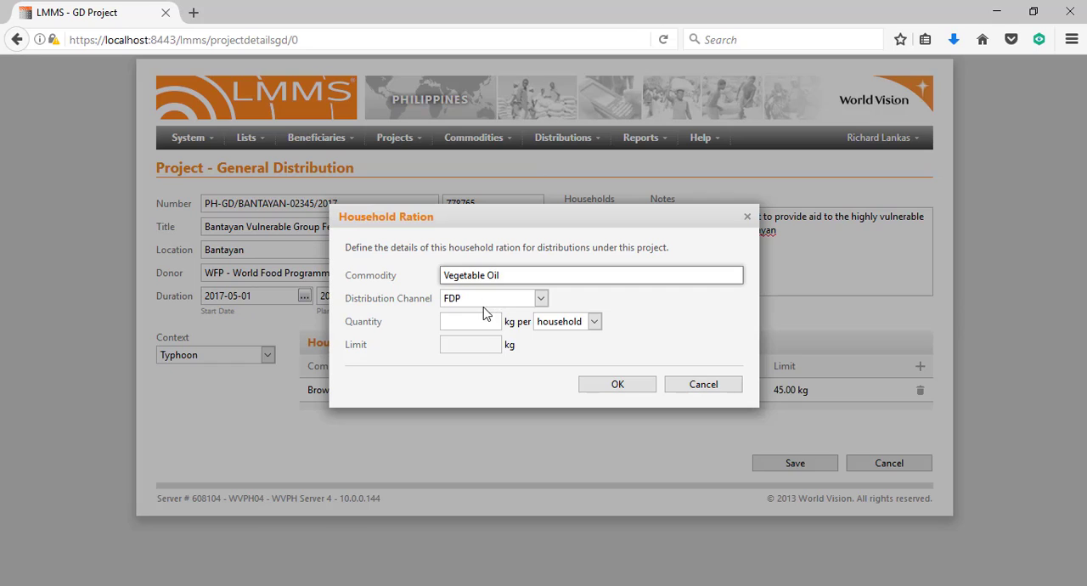
Set the Vegetable Oil ration's quantity to 1.8 kg per household and add the ration to the project
left_click(470, 319)
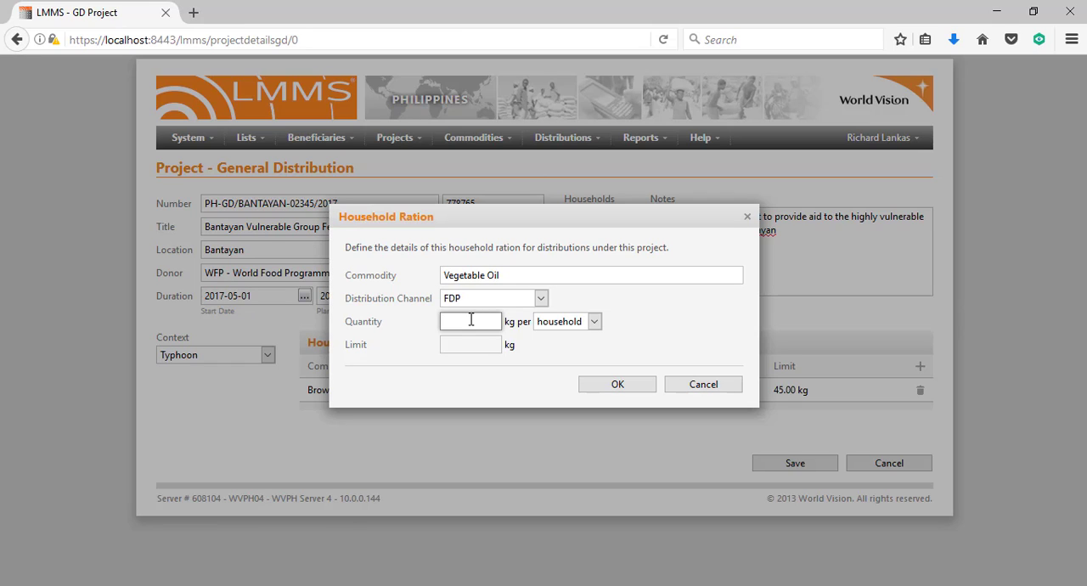
type("1.8")
left_click(565, 323)
left_click(560, 355)
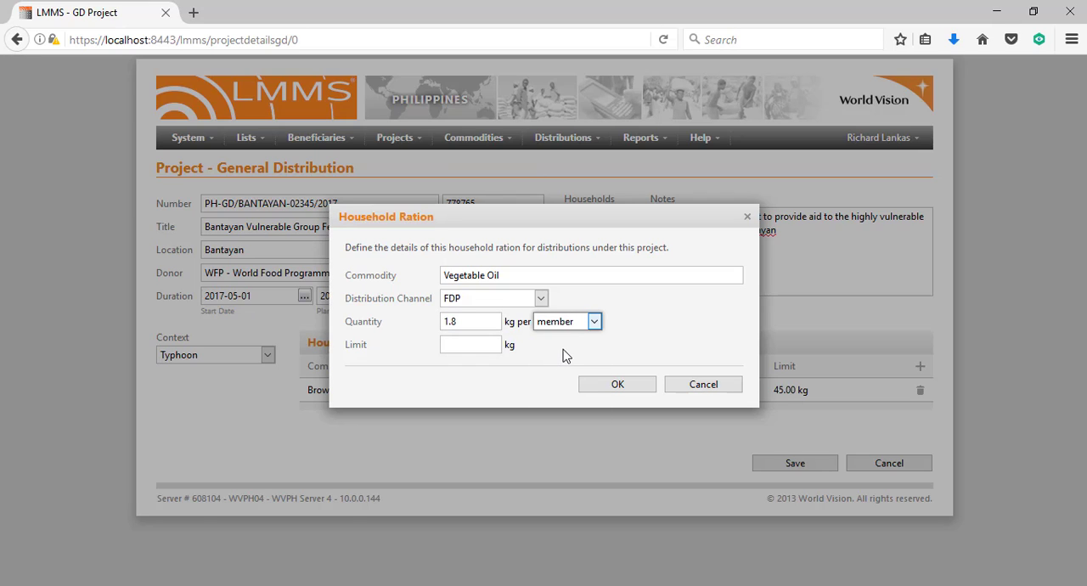
left_click(554, 324)
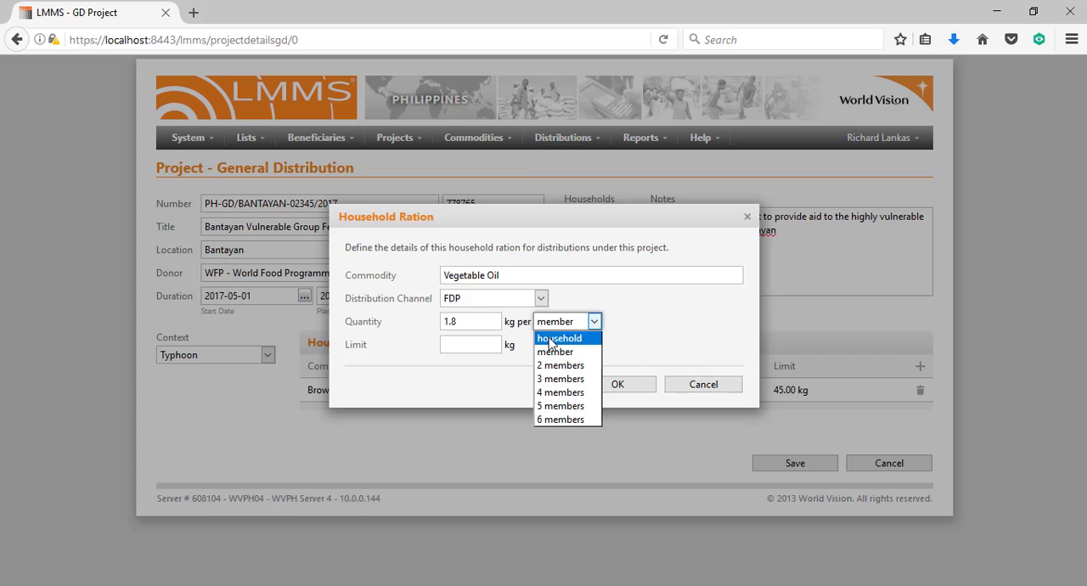
left_click(552, 337)
left_click(617, 385)
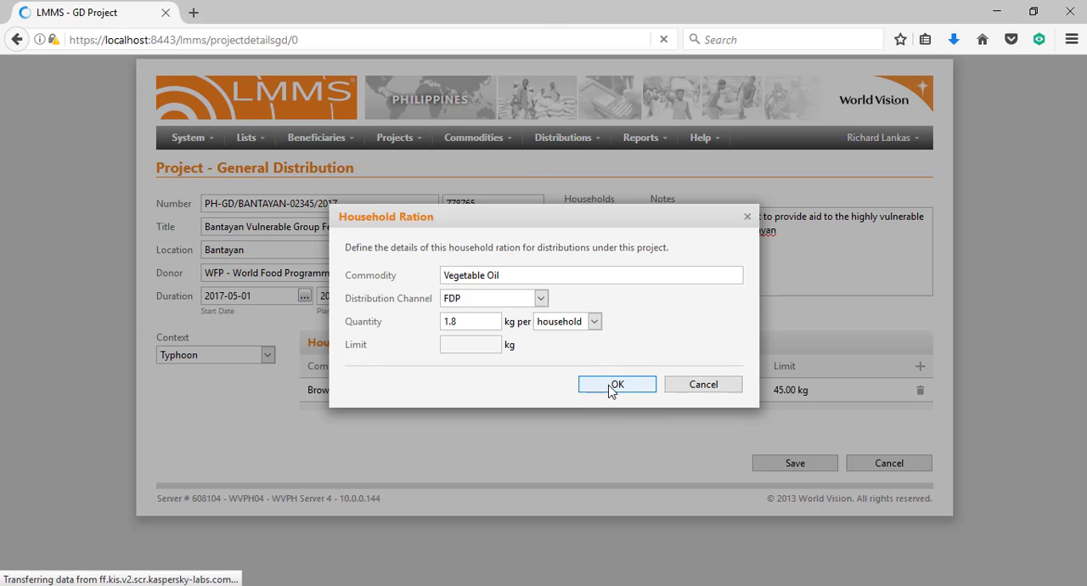
Start a third household ration with Peso as the commodity and e-Payment Agencies as the distribution channel
left_click(920, 371)
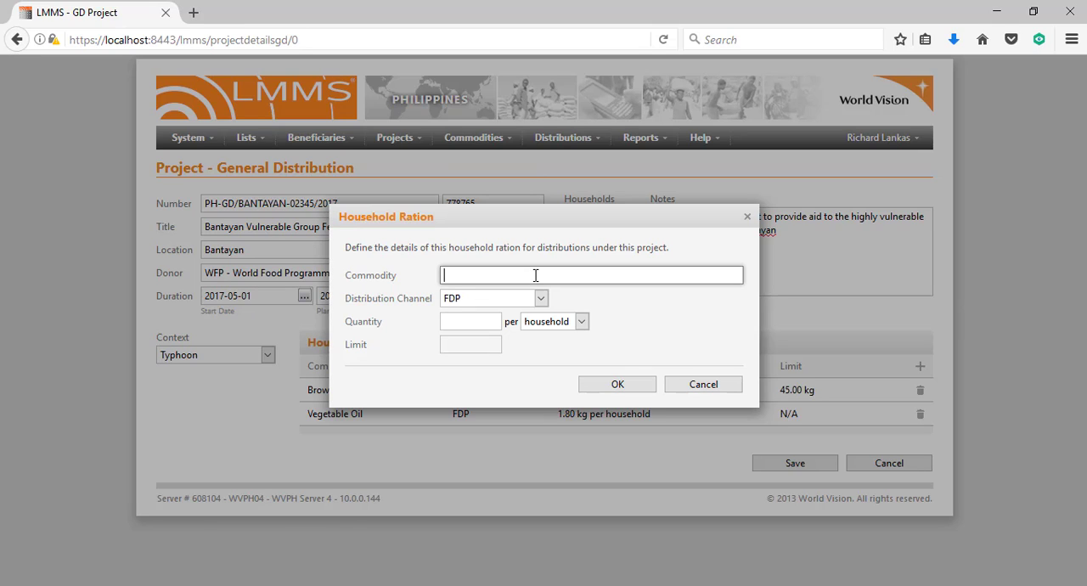
type("pes")
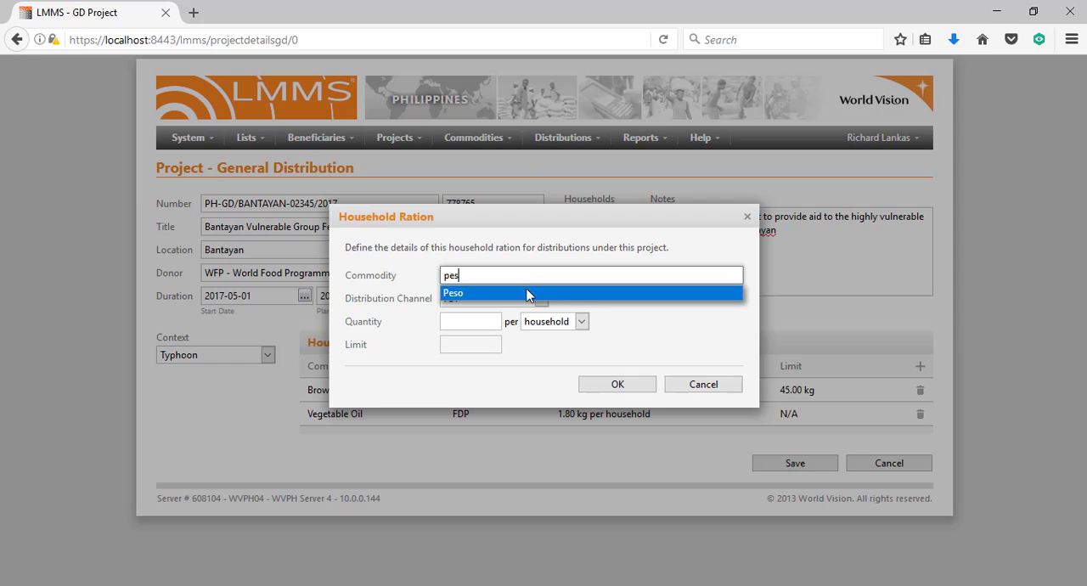
left_click(522, 294)
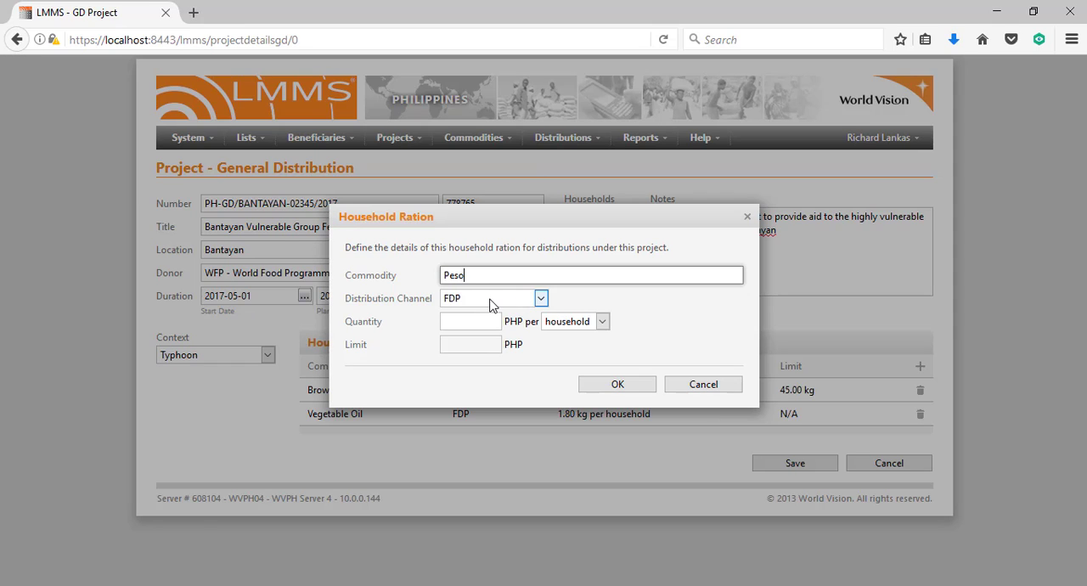
left_click(490, 303)
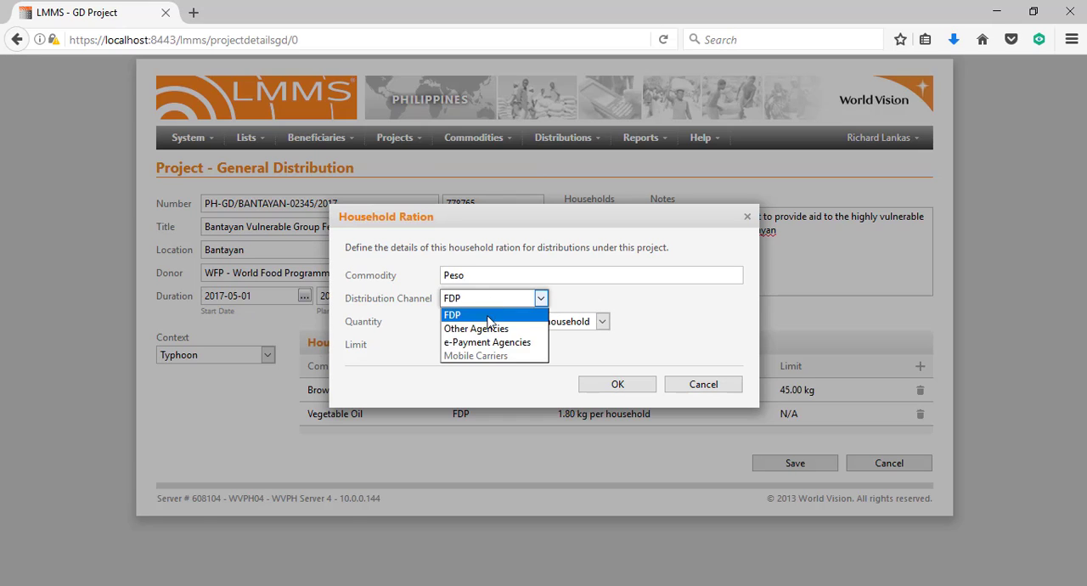
left_click(483, 343)
Set the Peso ration's quantity to 150 PHP per member and add the ration to the project
left_click(473, 323)
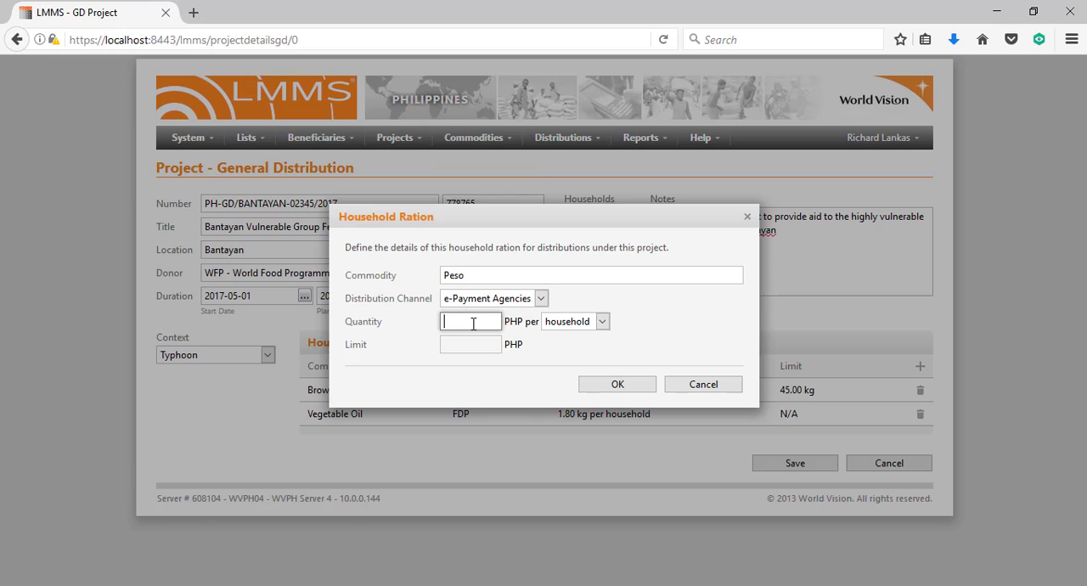
type("150")
left_click(580, 328)
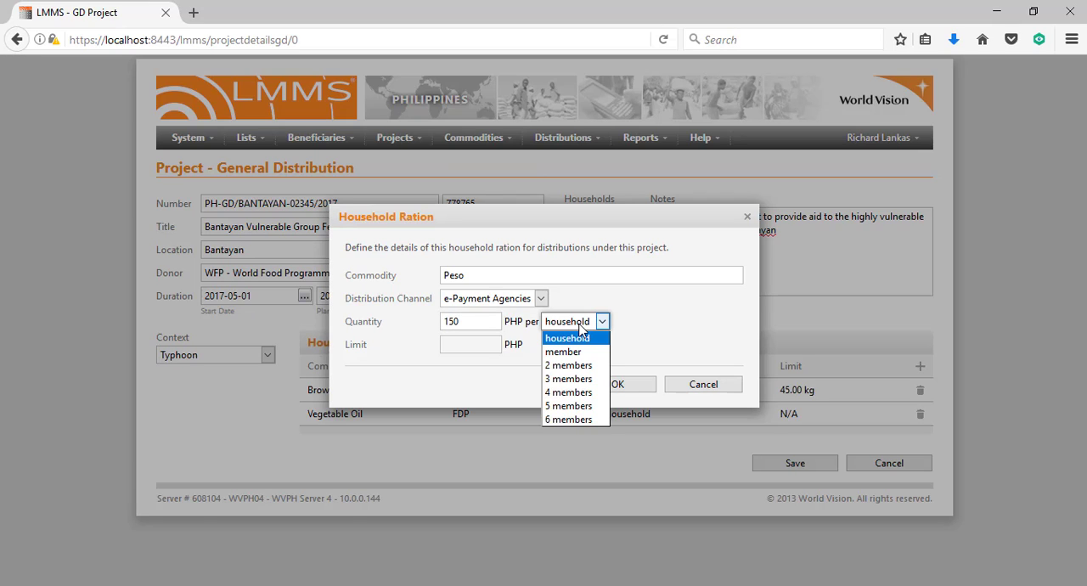
left_click(574, 352)
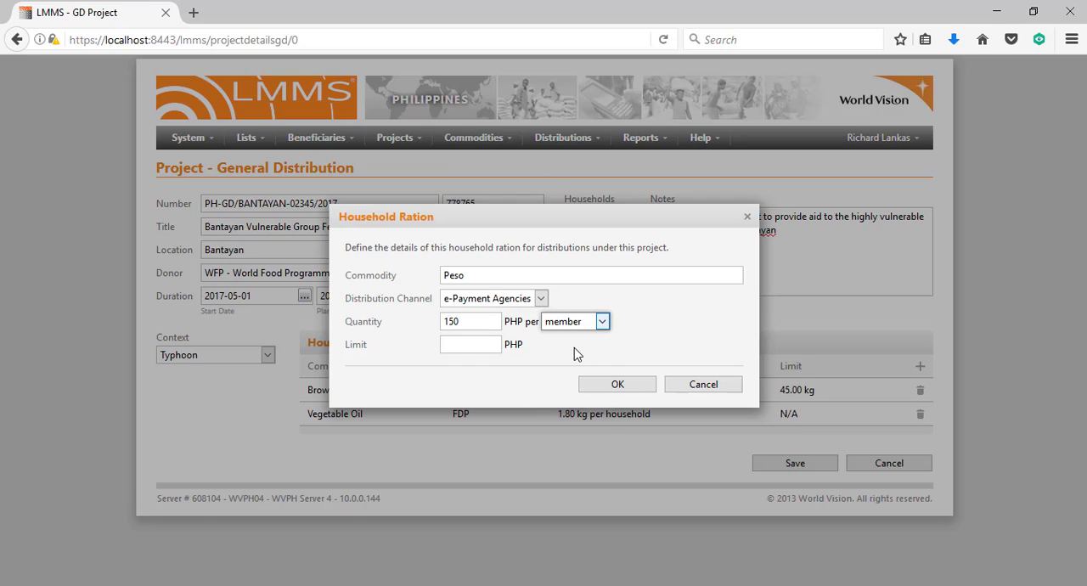
left_click(603, 392)
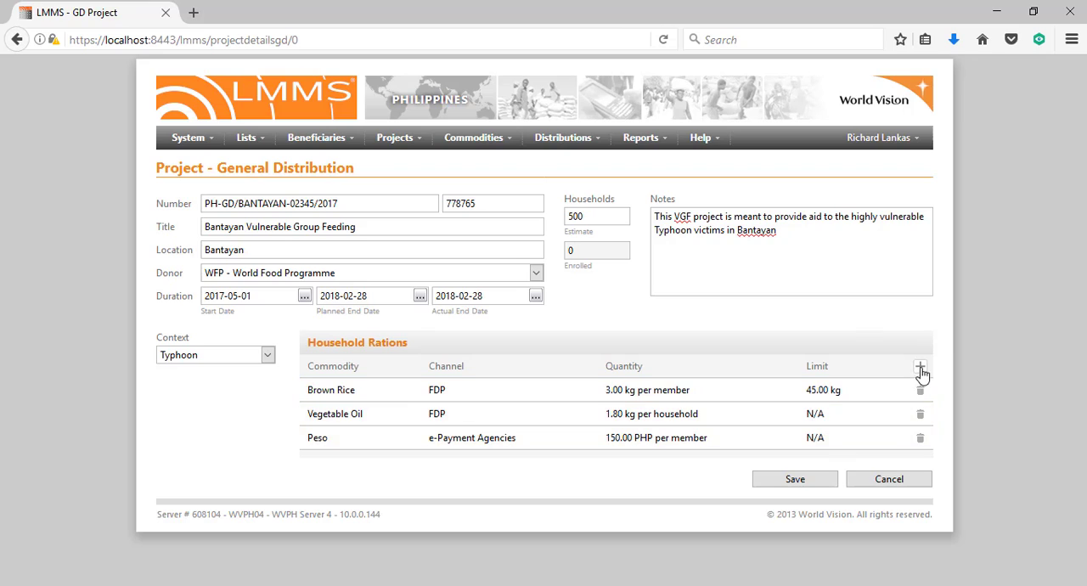
Try adding a Maize Grain ration of 100 kg per member through e-Payment Agencies and delete it from the household rations
left_click(920, 368)
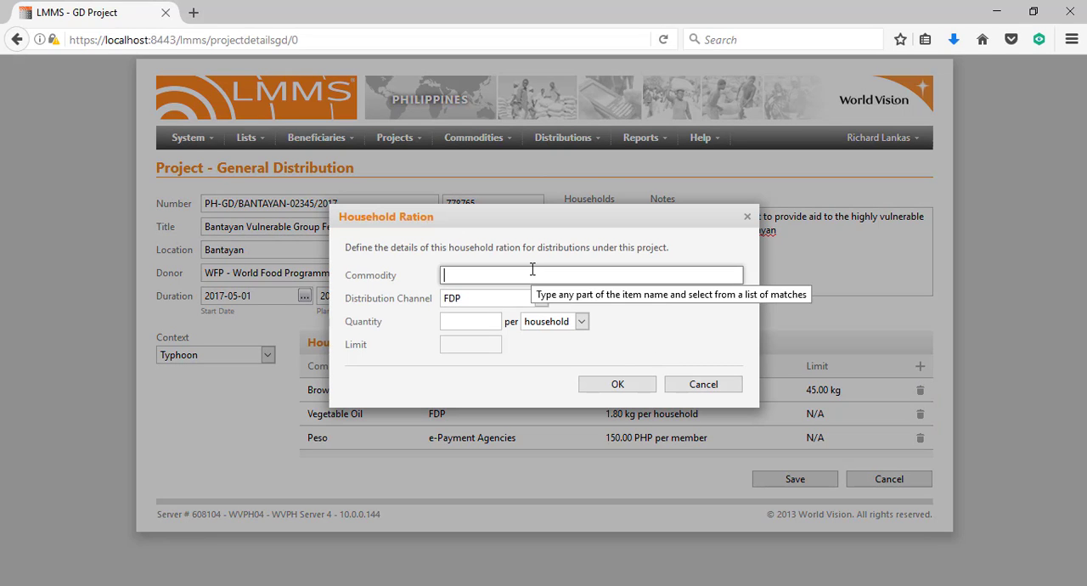
type("maiz")
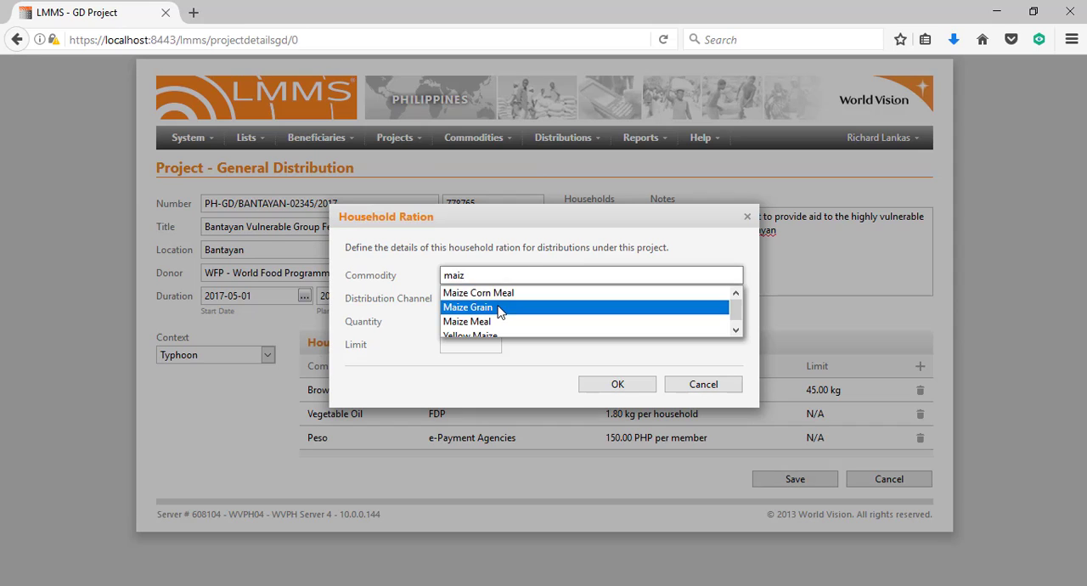
left_click(499, 307)
left_click(482, 321)
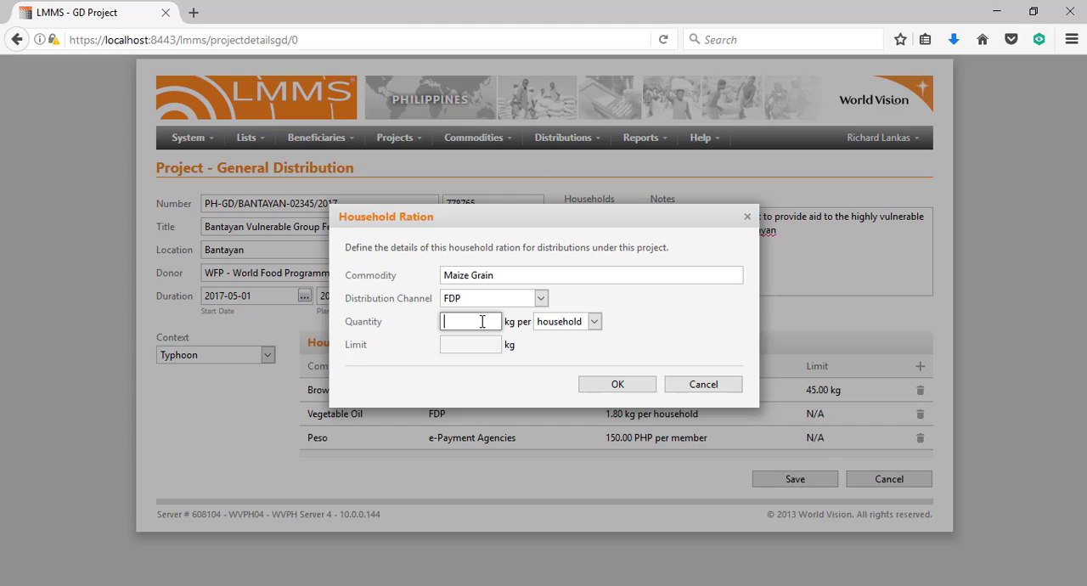
type("100")
left_click(565, 323)
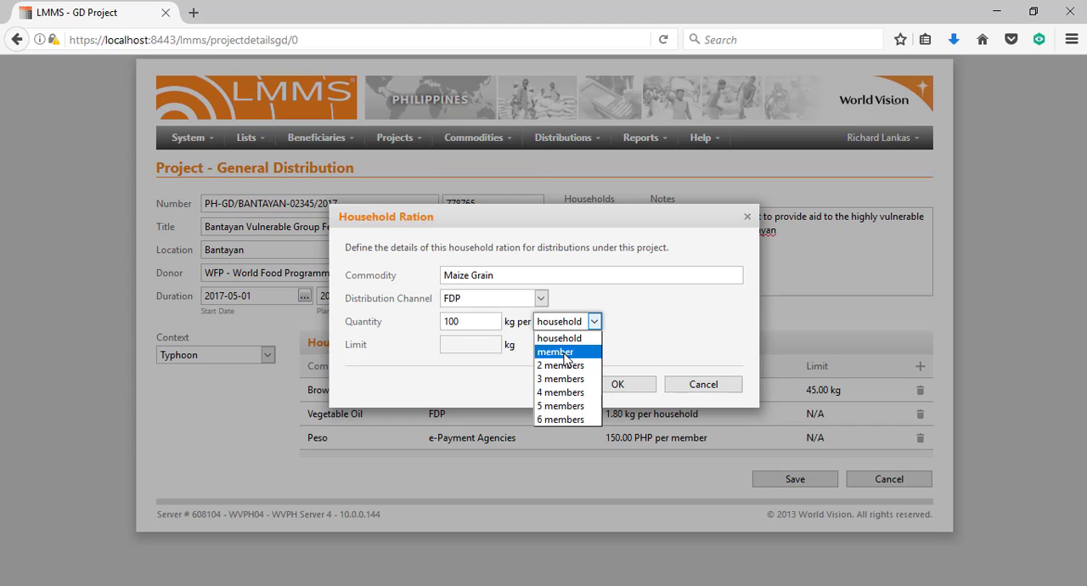
left_click(567, 348)
left_click(540, 298)
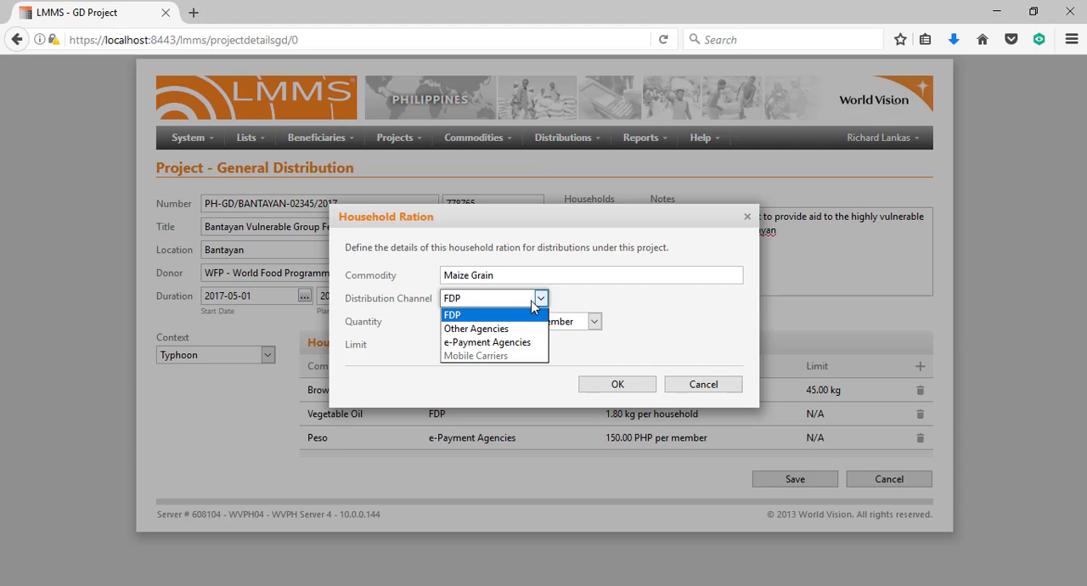
left_click(497, 343)
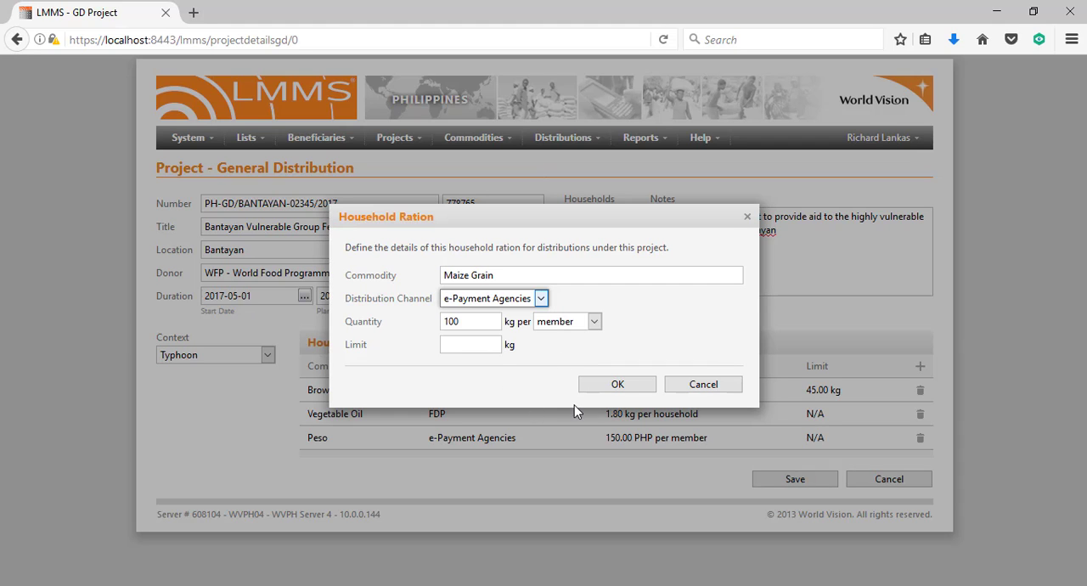
left_click(595, 387)
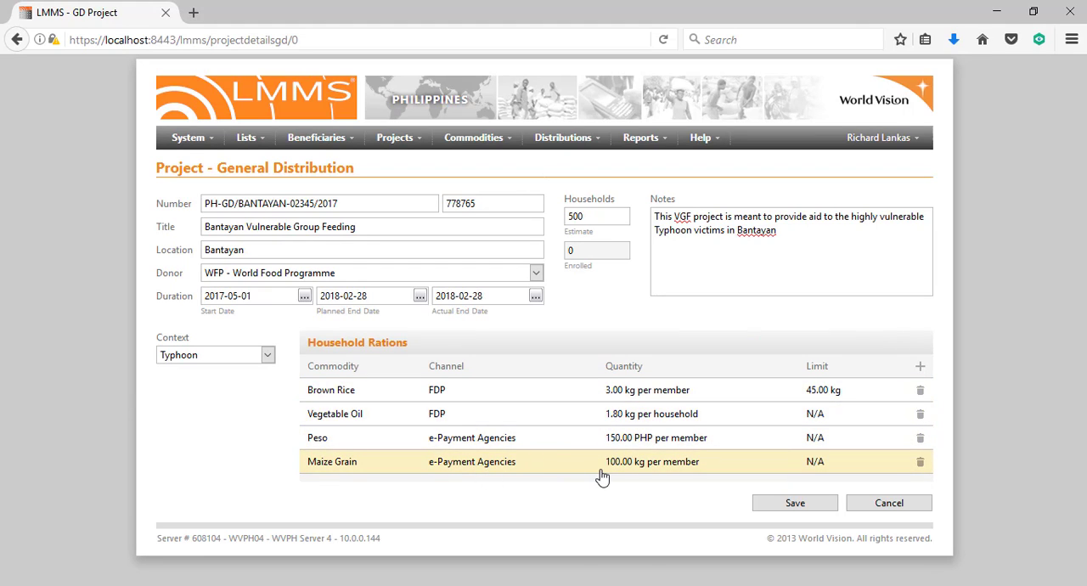
left_click(920, 464)
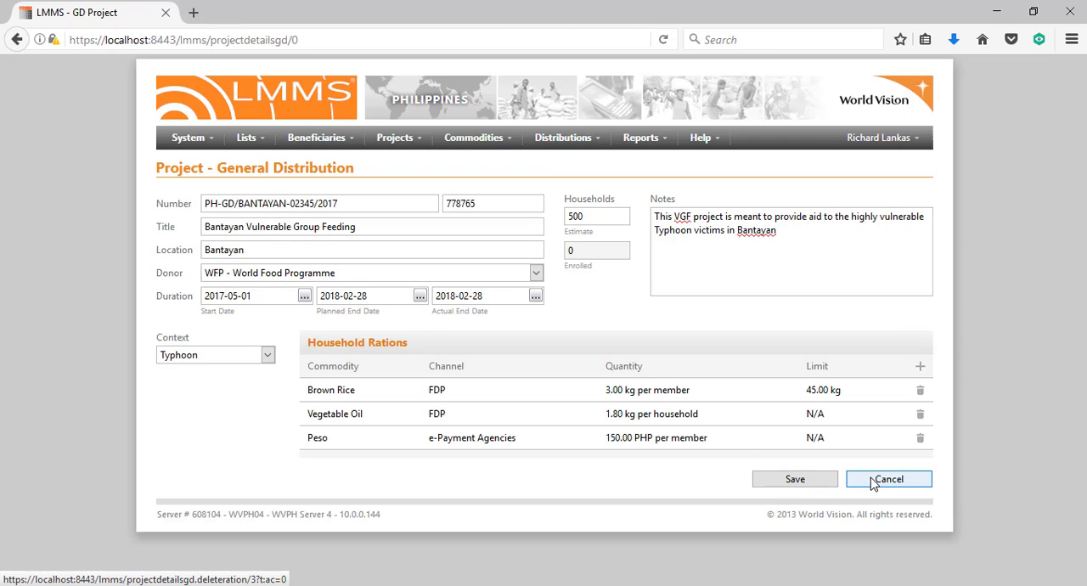
Save the General Distribution project and reopen Bantayan Vulnerable Group Feeding from the project list
left_click(791, 482)
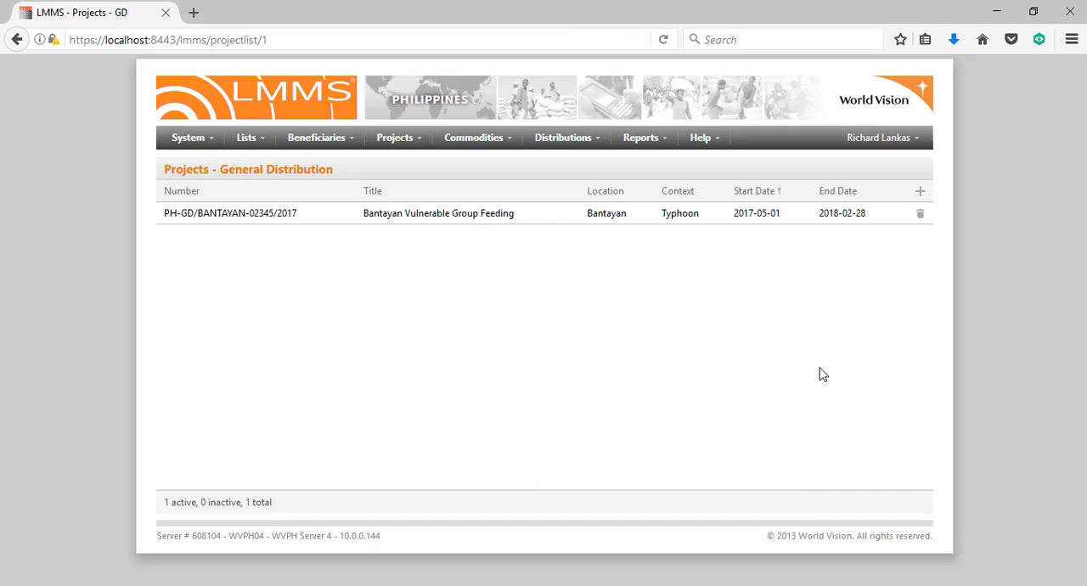
left_click(721, 226)
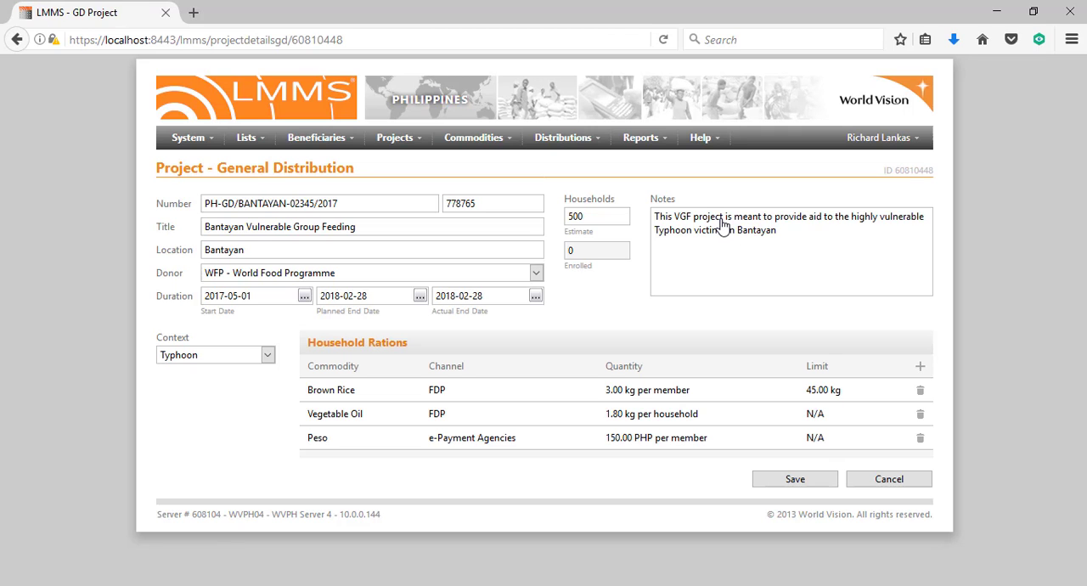
Add a Family Tent household ration of 2 units per household through FDP and save the project
left_click(919, 369)
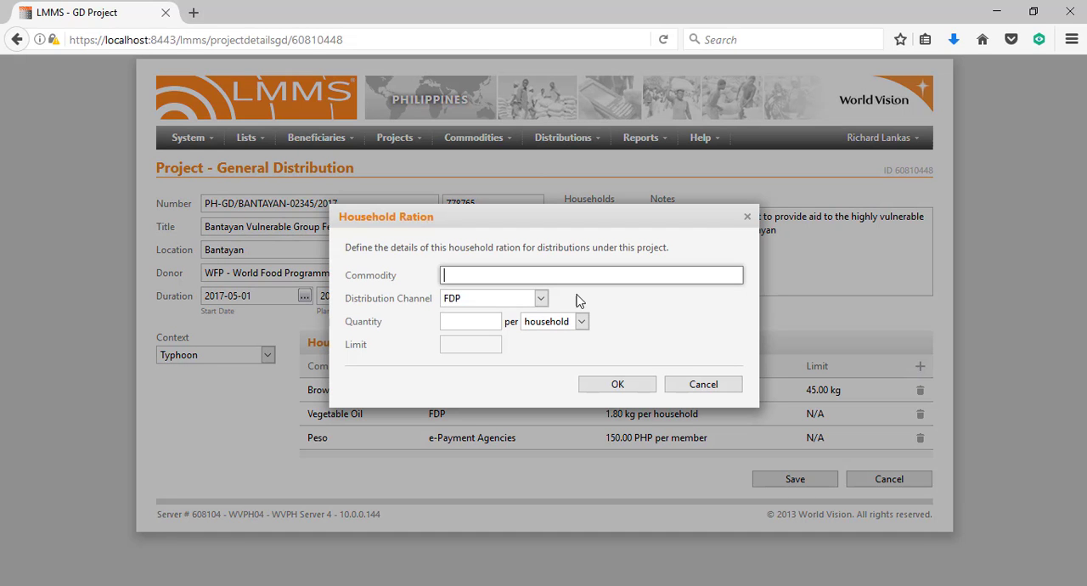
left_click(521, 281)
type("mil")
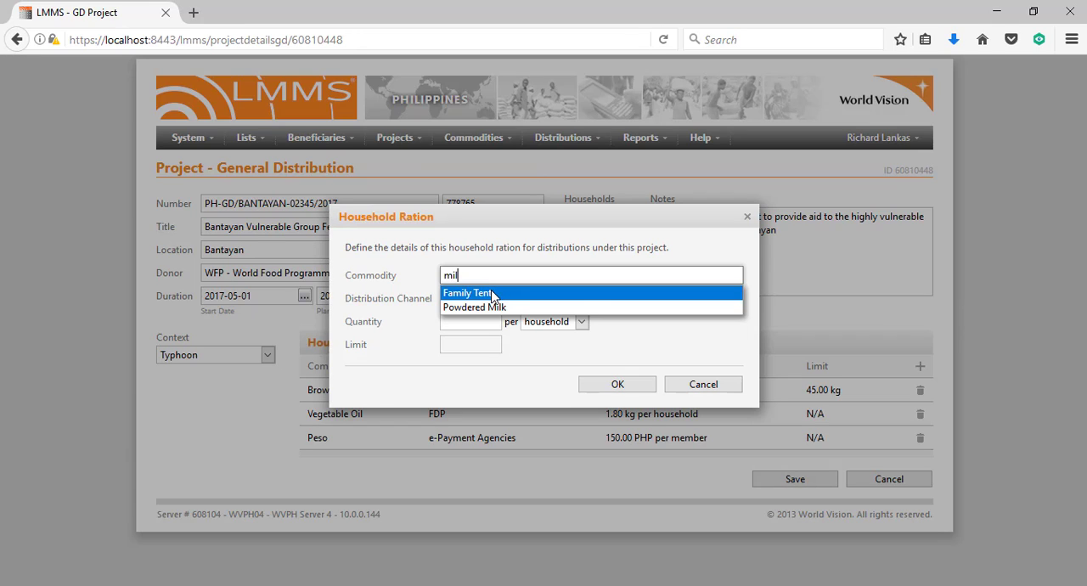
left_click(493, 294)
left_click(472, 322)
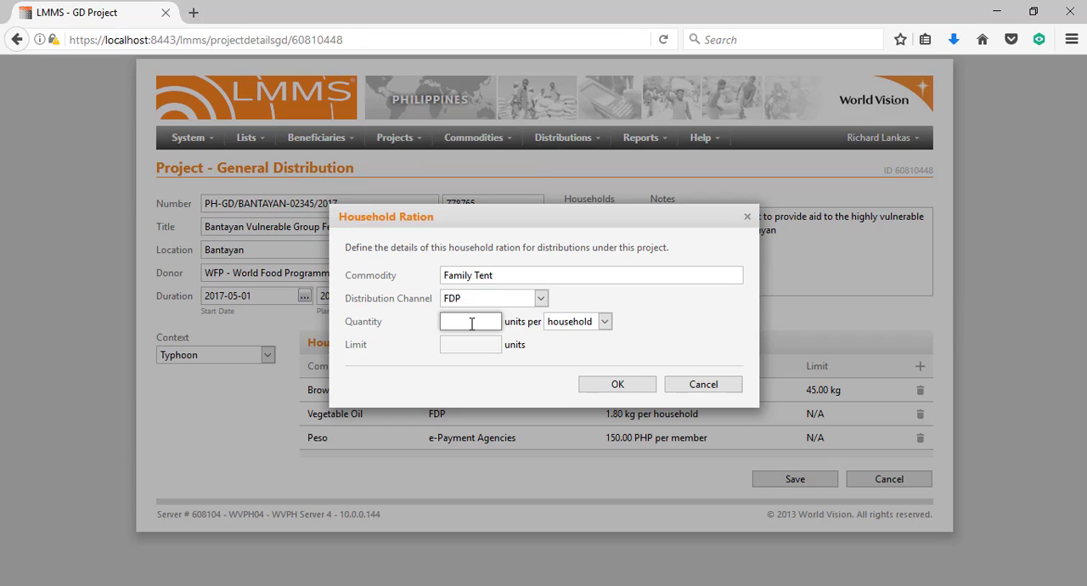
type("2")
left_click(617, 385)
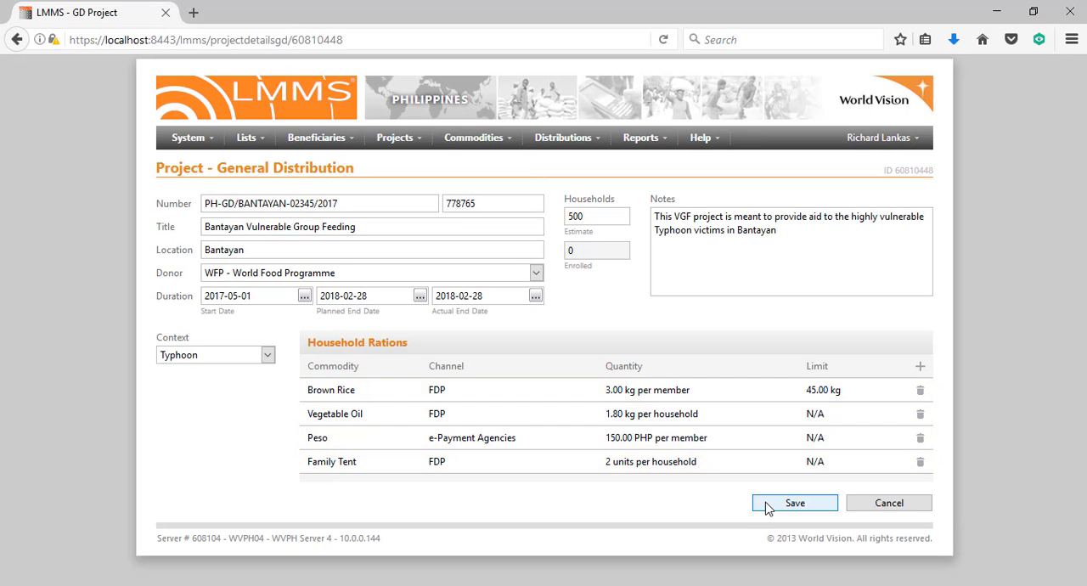
left_click(766, 505)
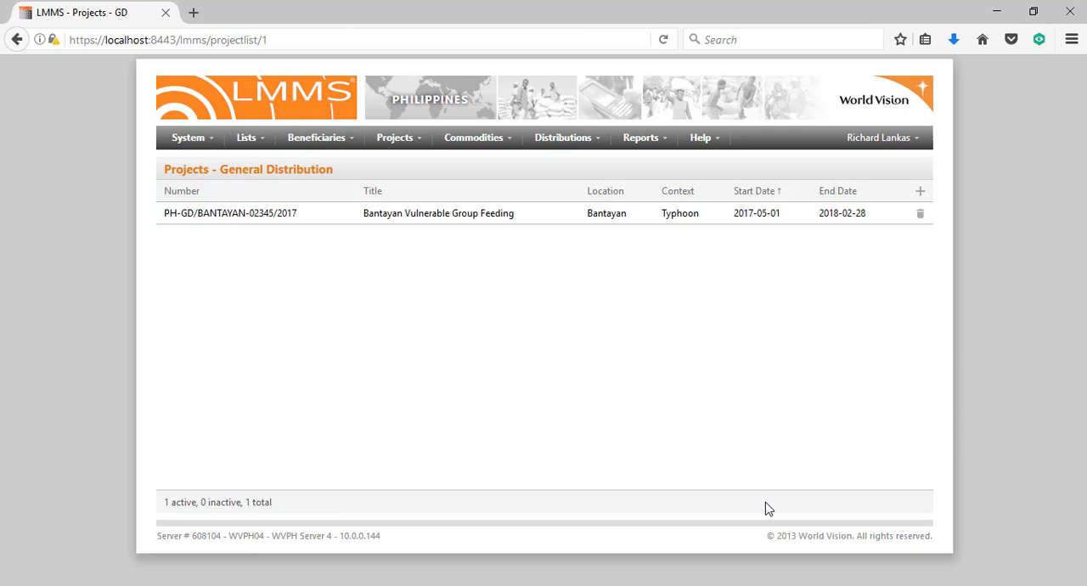
Call up the deletion confirmation for the Bantayan Vulnerable Group Feeding project and cancel it
left_click(922, 212)
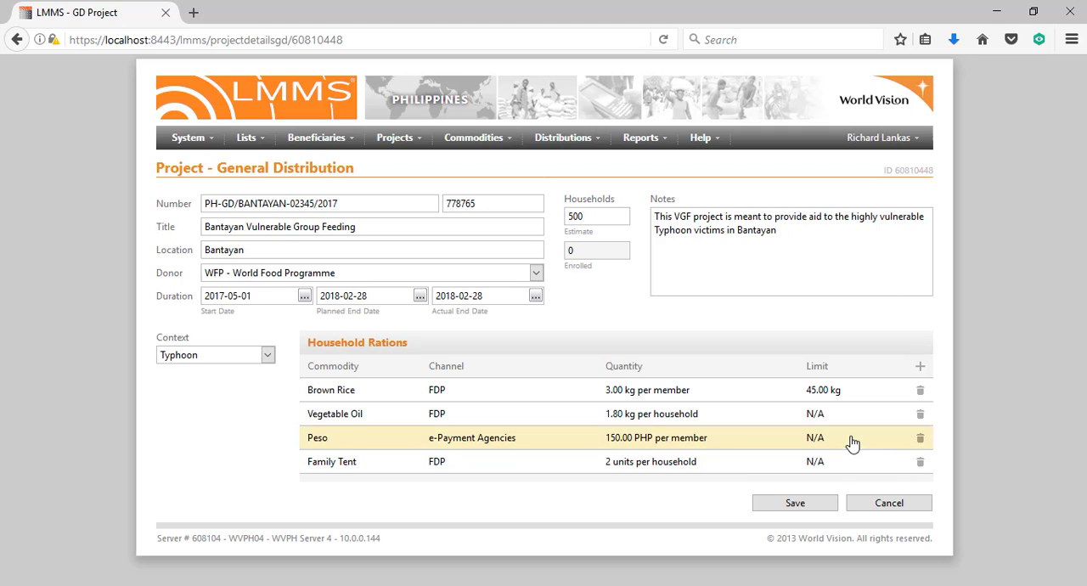
left_click(858, 503)
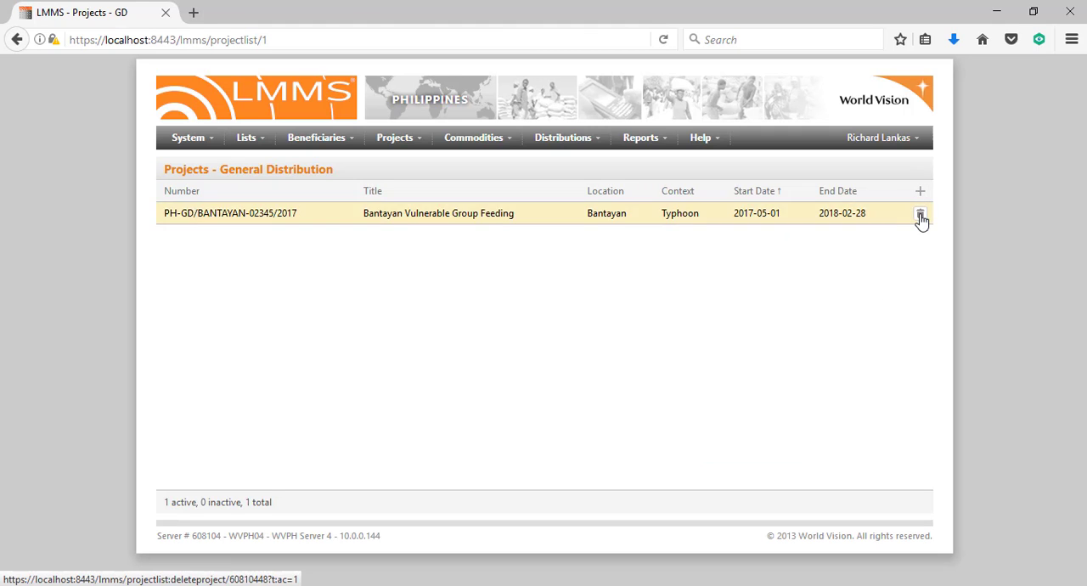
left_click(920, 214)
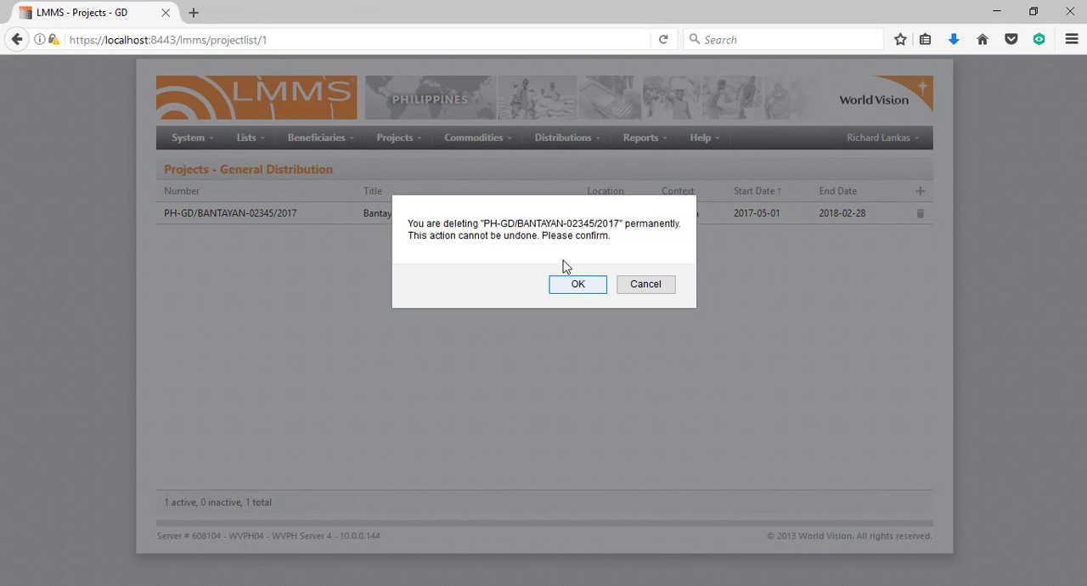
double_click(522, 237)
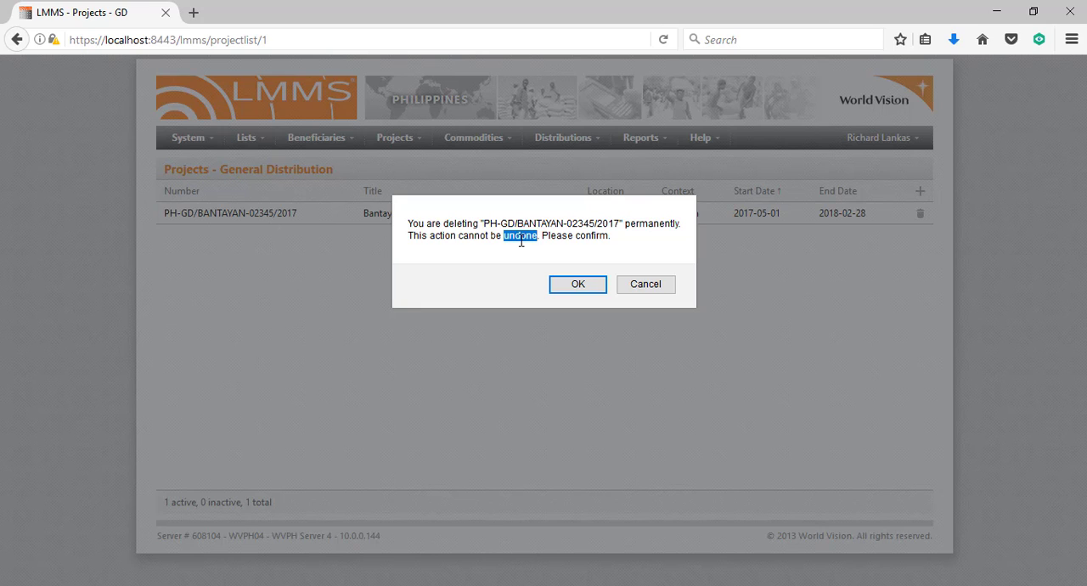
left_click(651, 291)
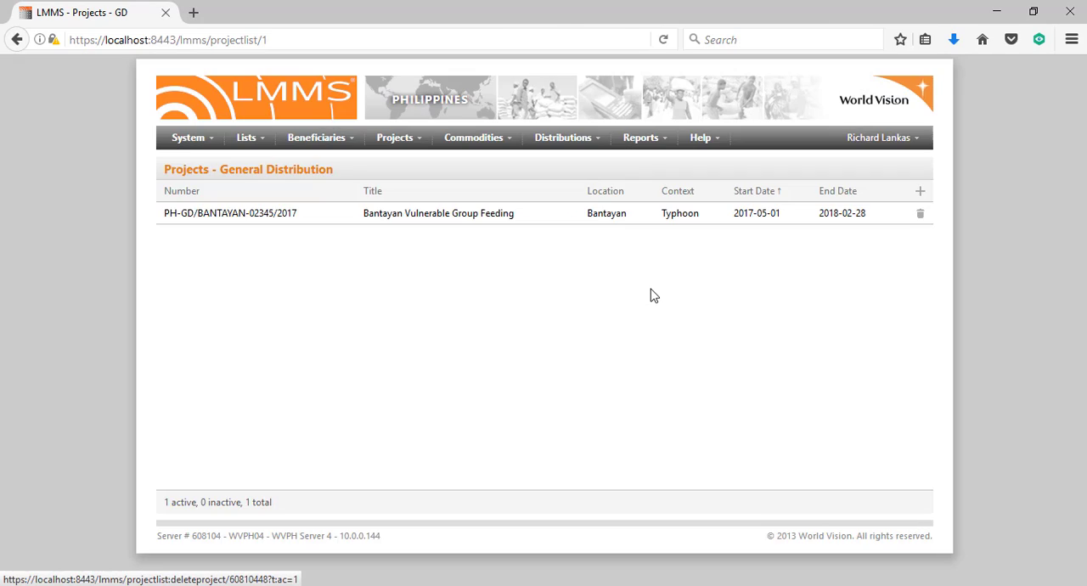
Return to the dashboard and examine the active, expired and total project counts
left_click(543, 109)
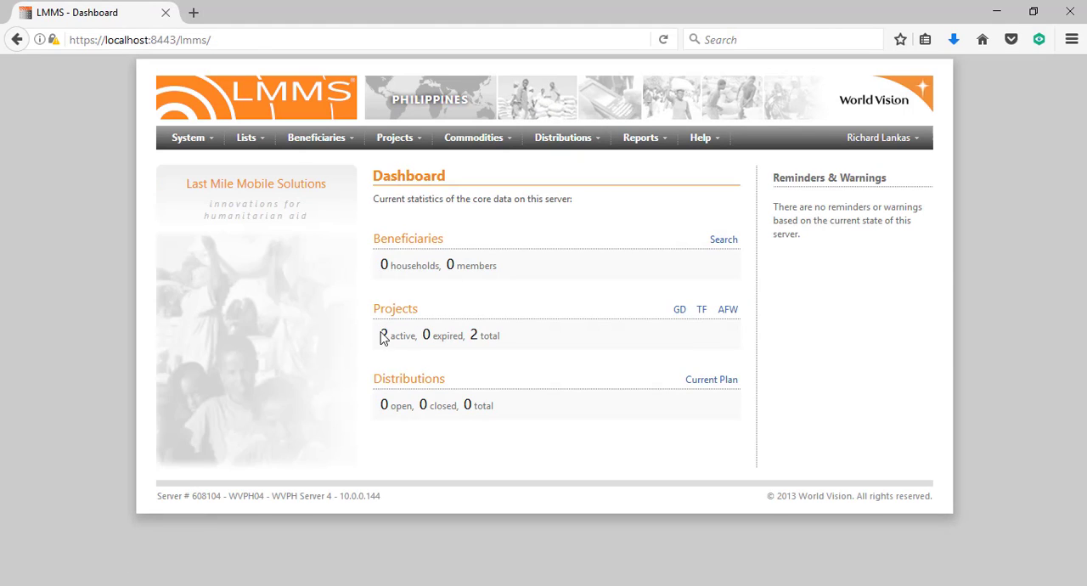
double_click(384, 334)
left_click(424, 369)
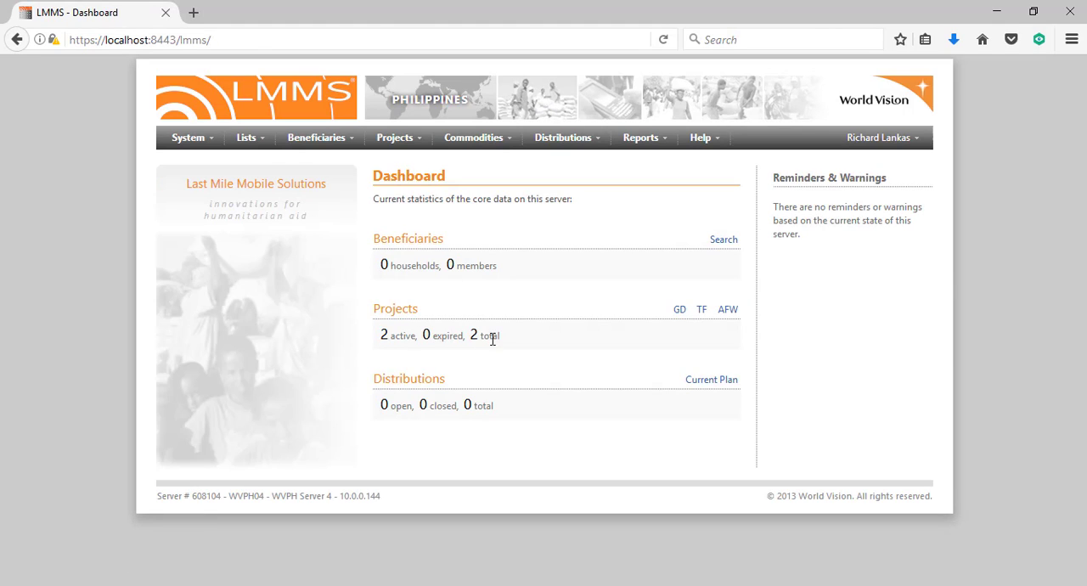